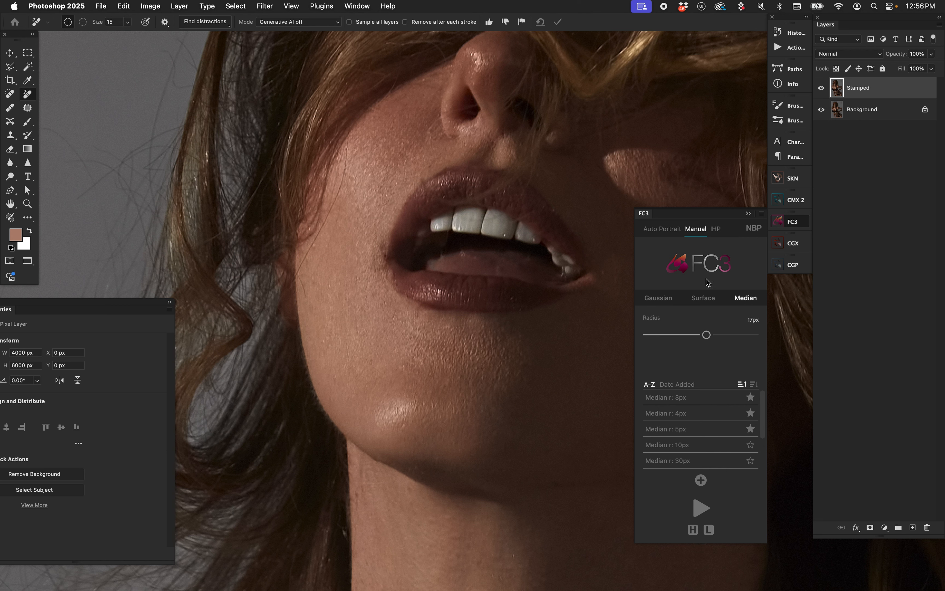
- Create an FC3 manual frequency separation on the Stamped layer using the Median method with a 15 px radius
left_click(704, 298)
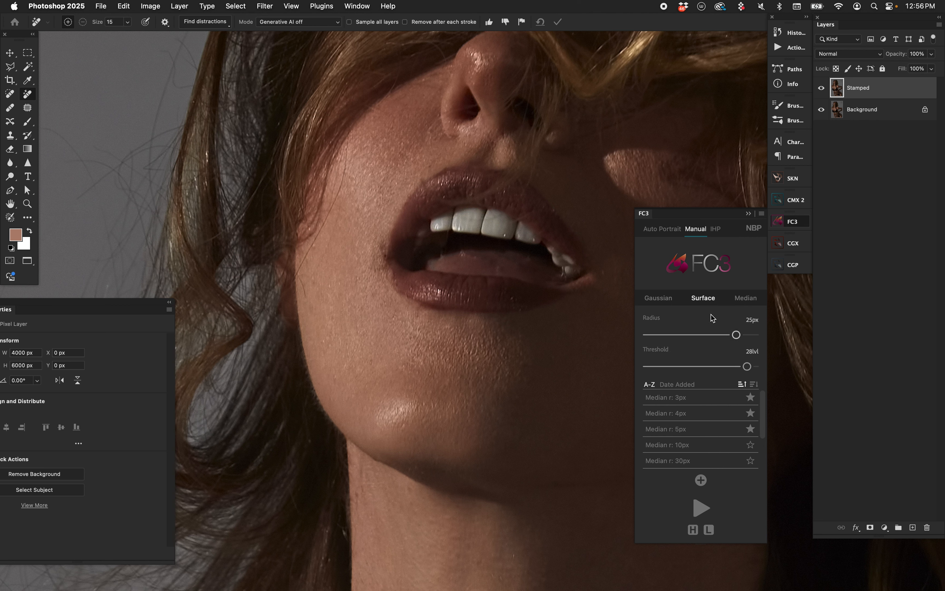
left_click(659, 299)
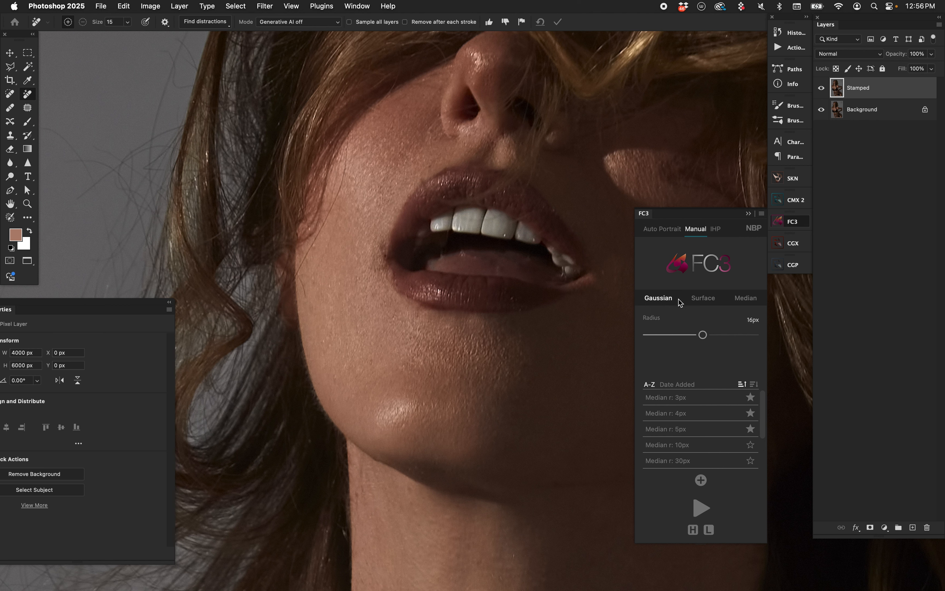
left_click(736, 300)
left_click_drag(706, 335, 701, 337)
left_click(701, 507)
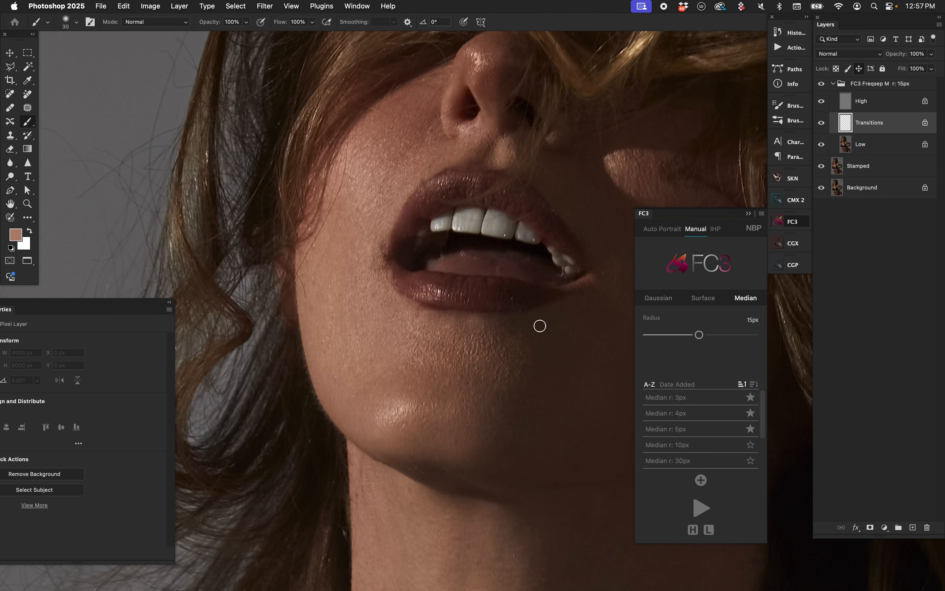
- Set the brush to size 150 and 10% flow for painting on the Transitions layer
key("shift+0")
key("shift+4")
key("bracketright")
key("bracketright")
key("bracketright")
key("bracketright")
scroll(527, 327, "up", 3)
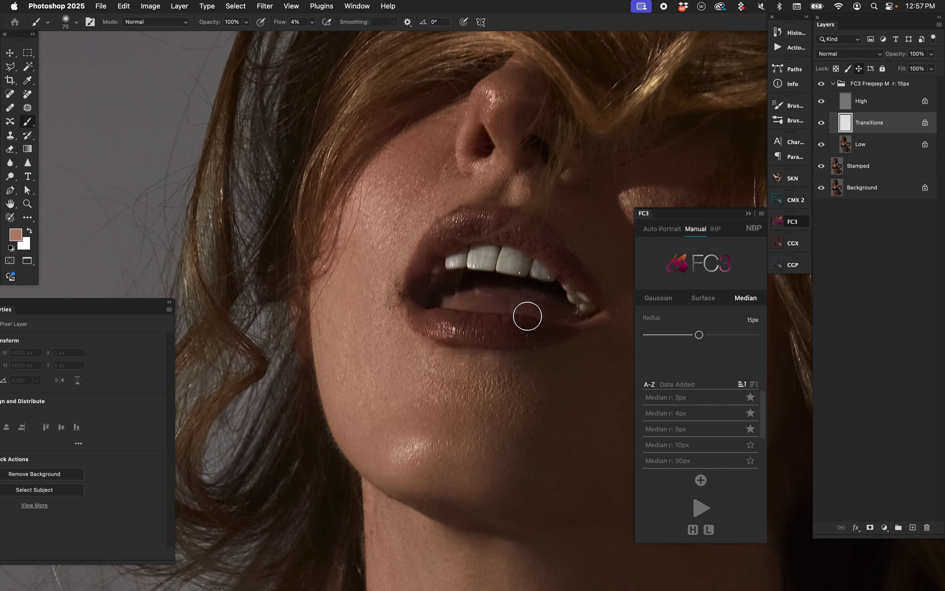
key("bracketright")
key("bracketright")
key("bracketright")
key("bracketright")
key("shift+1")
key("bracketright")
- Sample skin tones from the cheek and paint them on the Transitions layer to smooth the cheek beside the mouth
left_click(421, 165, "alt")
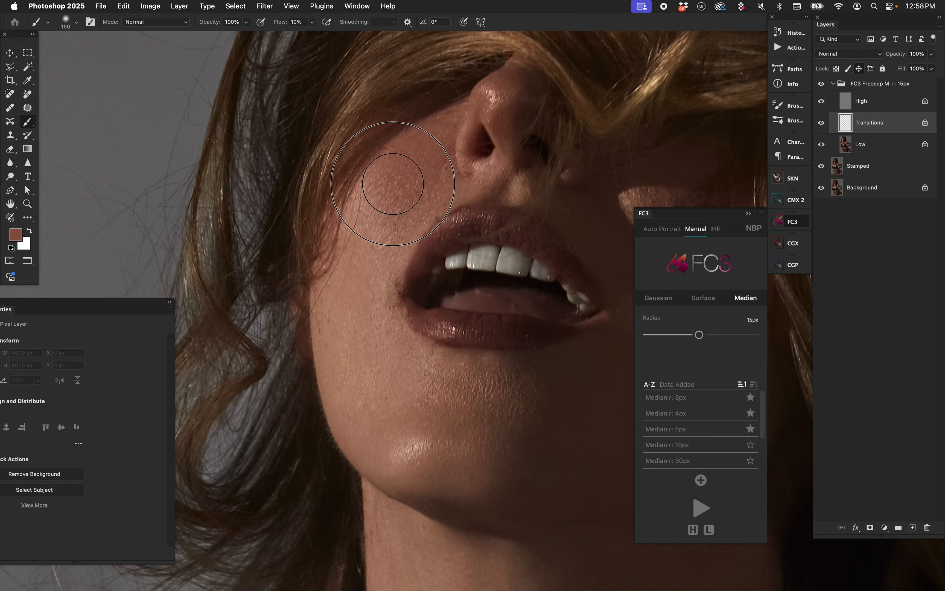
left_click(389, 228, "alt")
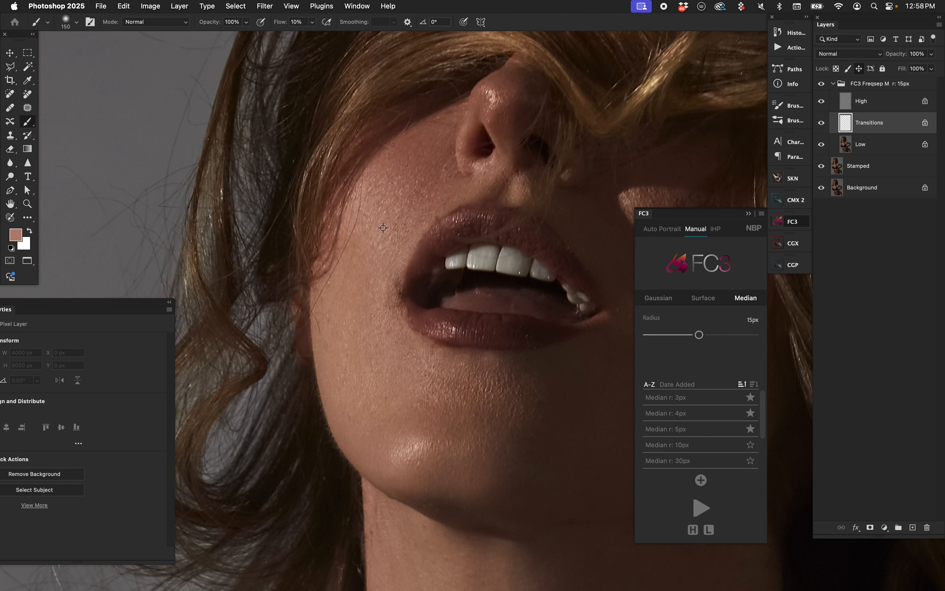
left_click_drag(373, 233, 372, 279)
left_click(362, 263, "alt")
left_click(365, 346, "alt")
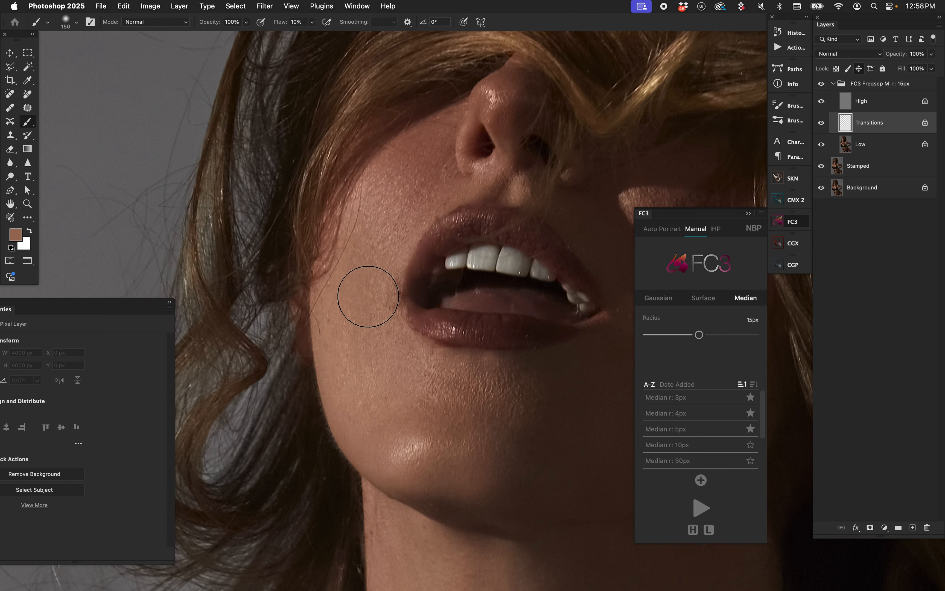
left_click(374, 334, "alt")
left_click_drag(374, 334, 378, 341)
left_click(344, 317, "alt")
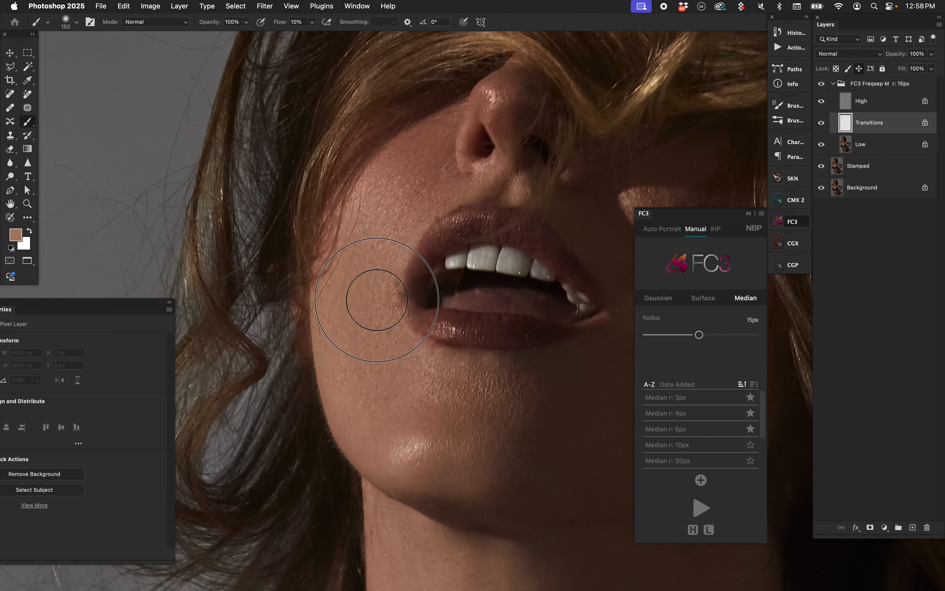
- Blend the skin around the mouth corner and up the cheek with tones sampled below the lip and from the cheek
left_click(413, 363, "alt")
left_click(416, 380, "alt")
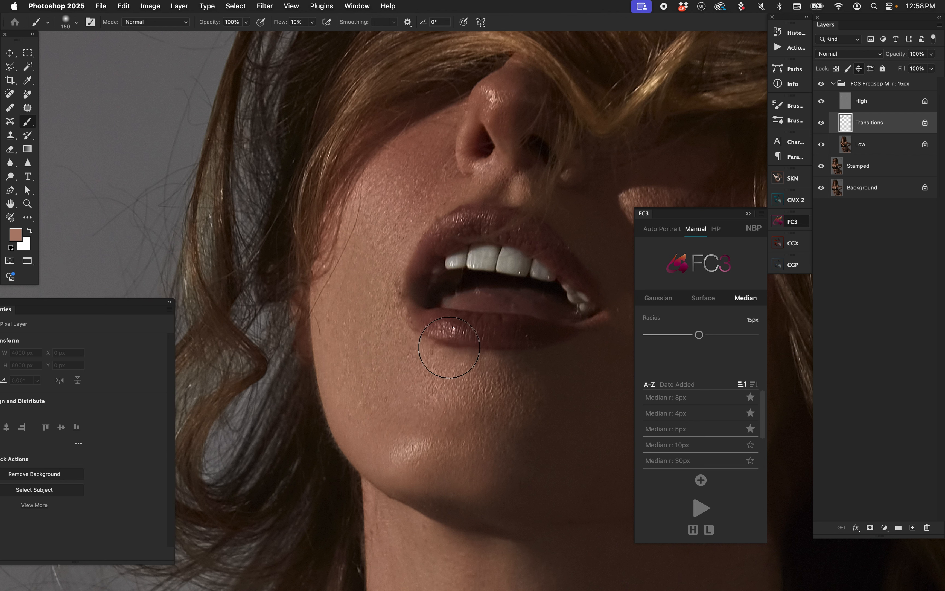
left_click(396, 295, "alt")
left_click(401, 240, "alt")
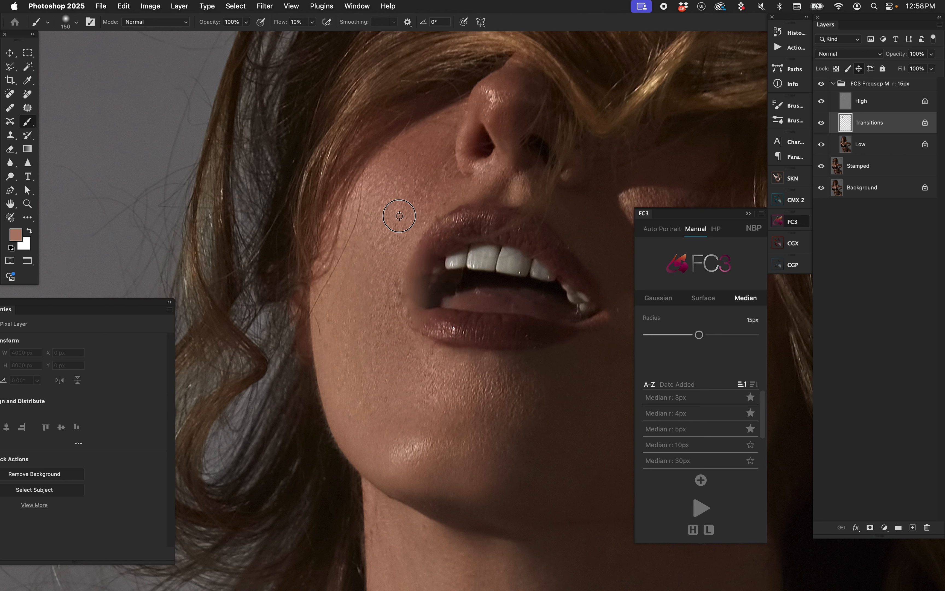
left_click(384, 224, "alt")
left_click(353, 299, "alt")
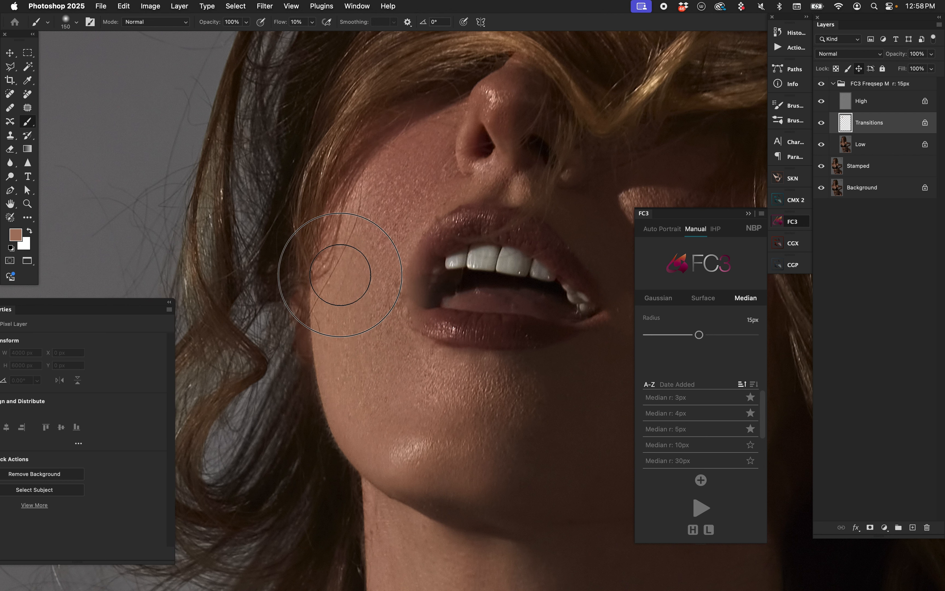
- Even out the chin and the area below the lower lip with tones sampled from the nearby skin
left_click(412, 412, "alt")
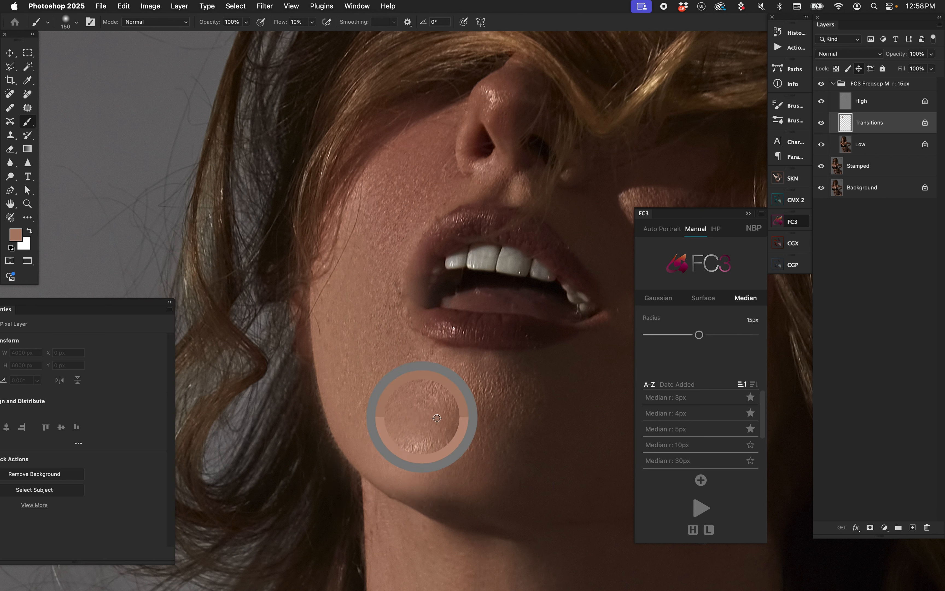
left_click(515, 370, "alt")
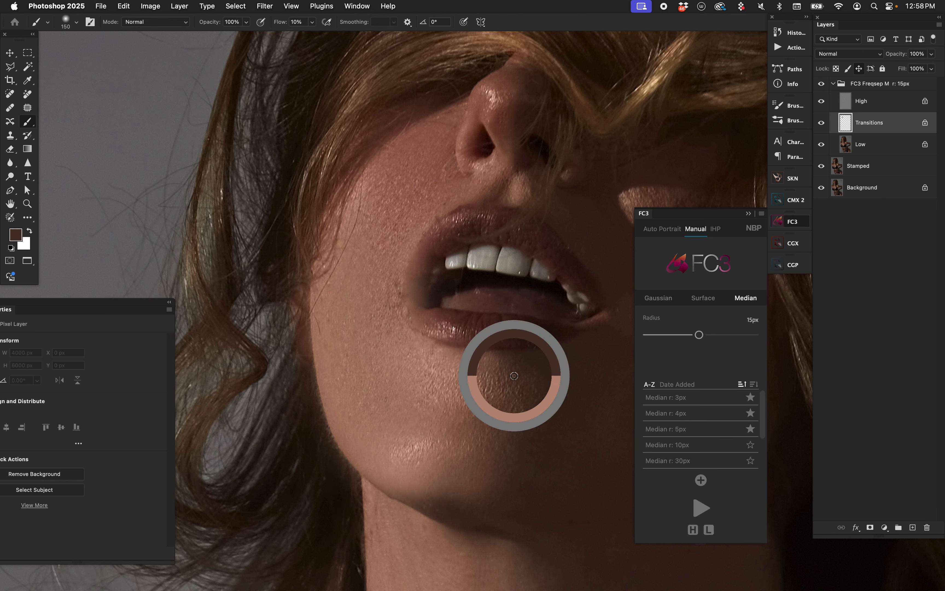
left_click(458, 392, "alt")
left_click(445, 357, "alt")
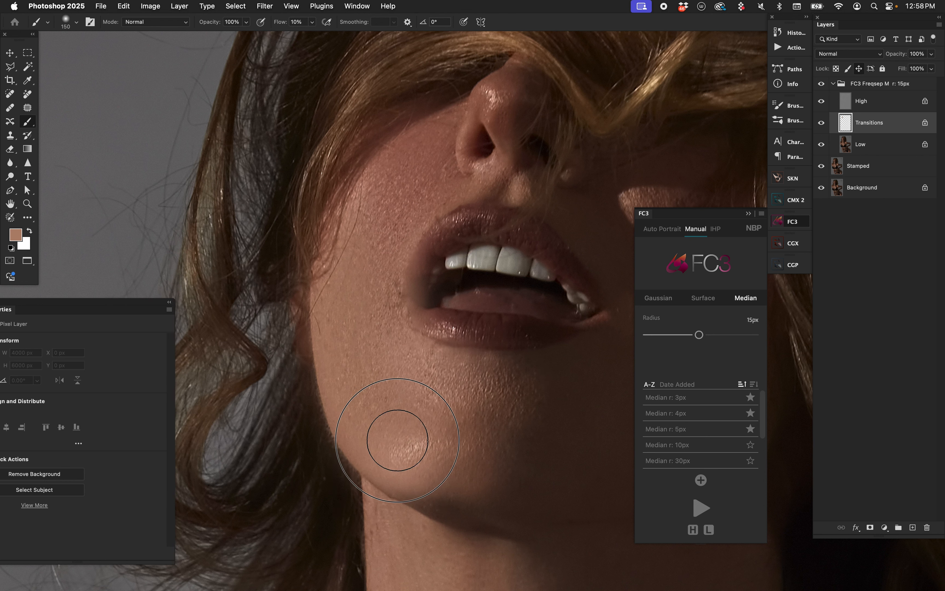
- Refine the cheek from beside the nose to the jaw with freshly sampled skin tones
left_click(415, 168, "alt")
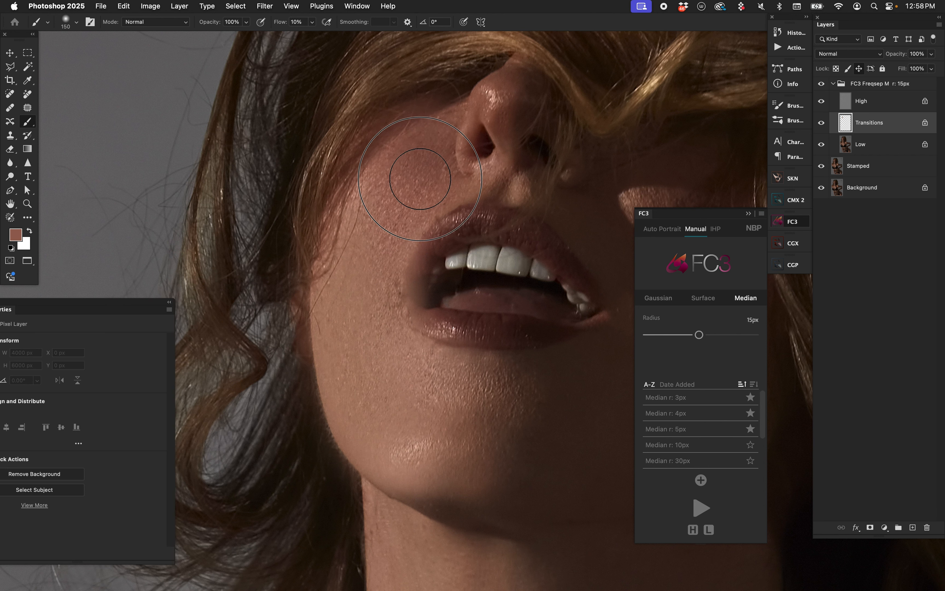
left_click(378, 251, "alt")
left_click(390, 348, "alt")
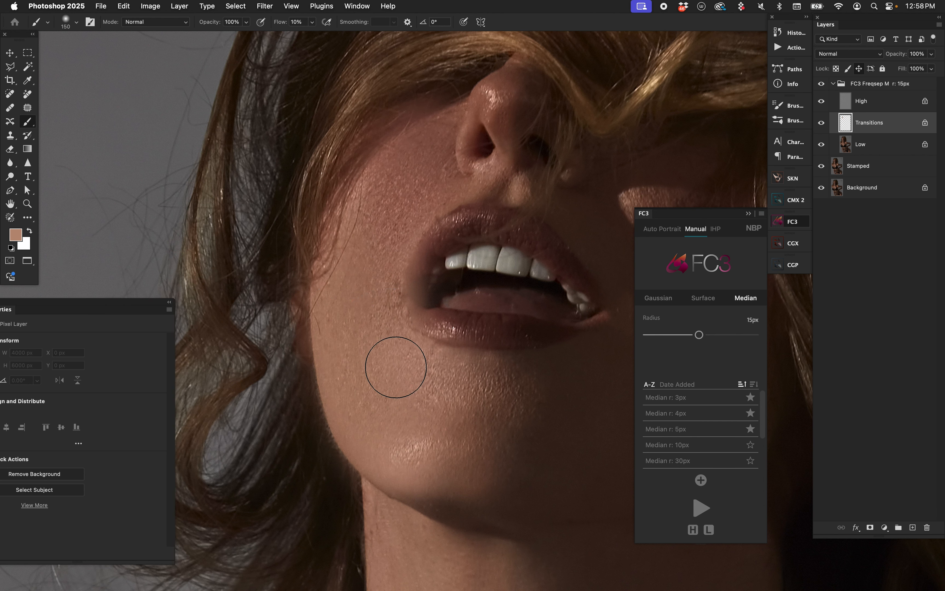
left_click_drag(331, 339, 368, 285)
left_click(384, 203, "alt")
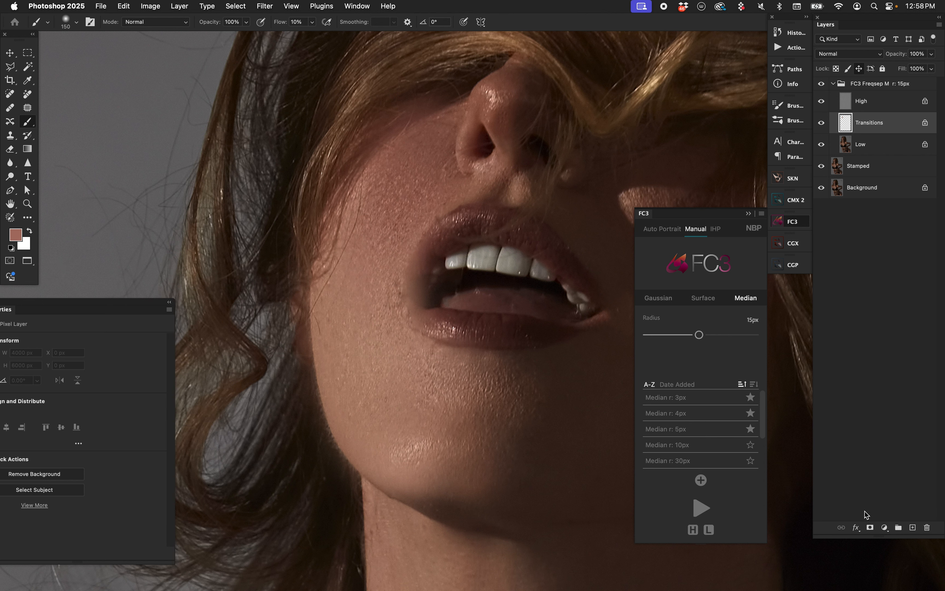
- Add a layer mask to the Transitions layer and set the brush to black at 100% flow
left_click(870, 527)
key("d")
key("shift+0")
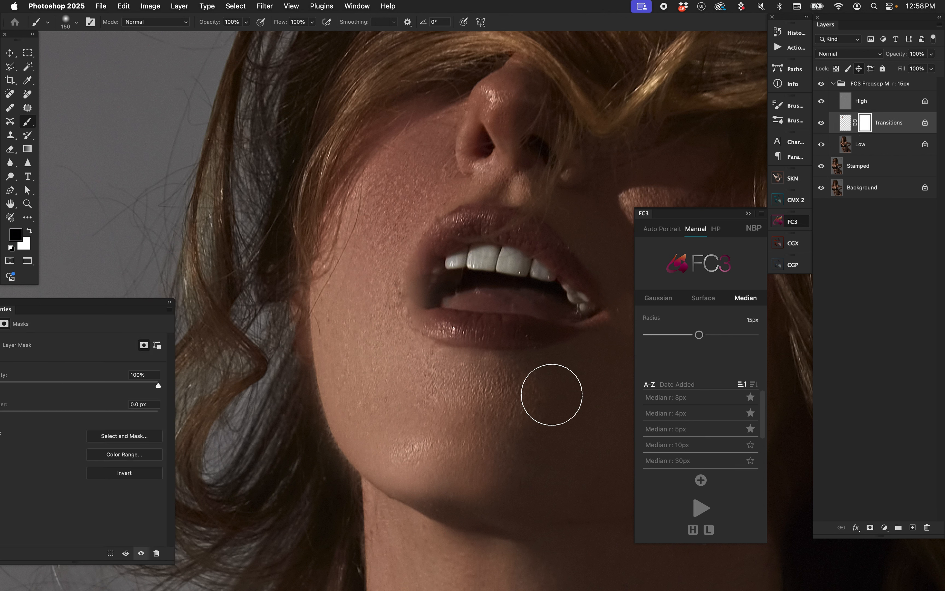
- Mask out the painted colour spilling over the mouth corner and lips with a size 60 brush
key("bracketleft")
key("bracketleft")
key("bracketleft")
key("bracketleft")
key("bracketleft")
key("bracketleft")
key("bracketleft")
key("bracketleft")
left_click(420, 290)
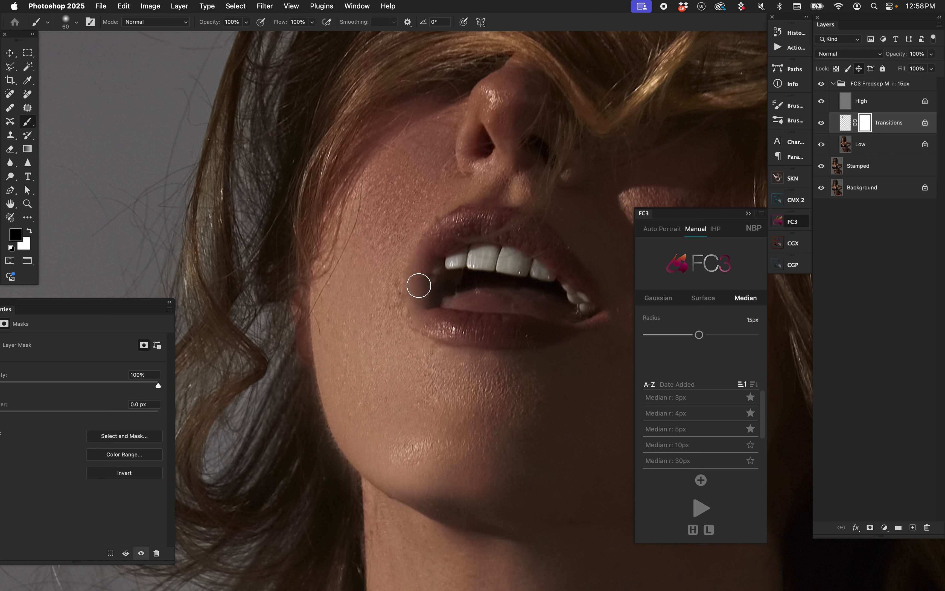
mouse_move(415, 287)
left_mouse_down()
mouse_move(433, 254)
mouse_move(418, 313)
mouse_move(450, 326)
mouse_move(445, 334)
mouse_move(516, 333)
mouse_move(468, 335)
mouse_move(425, 302)
mouse_move(418, 313)
mouse_move(417, 272)
mouse_move(408, 297)
left_mouse_up()
- Mask out the paint over the hair along the upper cheek with a larger brush
key("bracketright")
key("bracketright")
key("bracketright")
key("bracketright")
key("bracketright")
key("bracketright")
mouse_move(407, 88)
left_mouse_down()
mouse_move(439, 60)
mouse_move(297, 175)
mouse_move(299, 211)
left_mouse_up()
- Mask out the paint spilling past the face outline, from the ear down along the jaw, with a size 40 brush
key("bracketleft")
key("bracketleft")
key("bracketleft")
key("bracketleft")
key("bracketleft")
key("bracketleft")
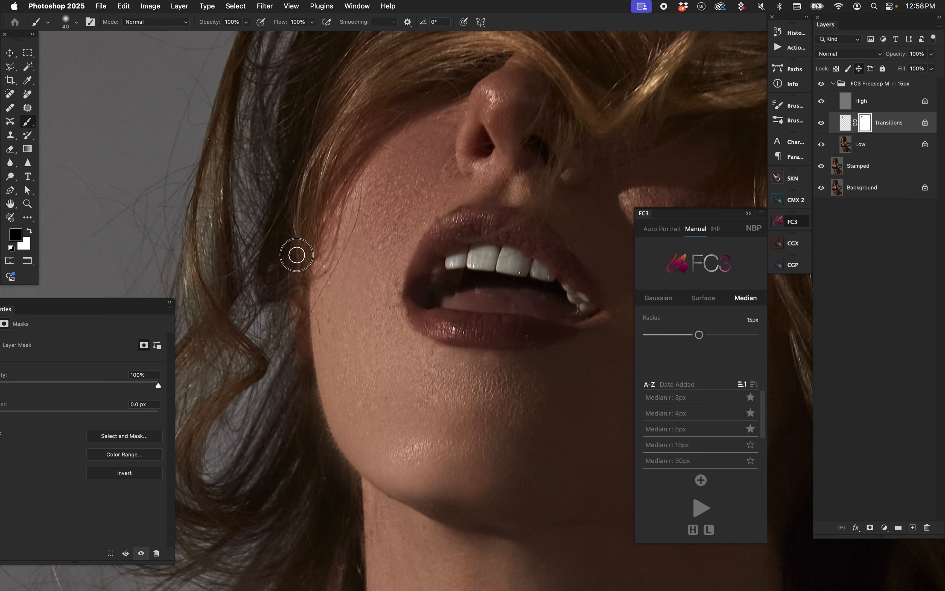
mouse_move(292, 313)
left_mouse_down()
mouse_move(323, 428)
mouse_move(358, 495)
left_mouse_up()
- Clean up the mask over the hair beside the cheek with a size 80 brush, and compare the FC3 group before and after
key("bracketright")
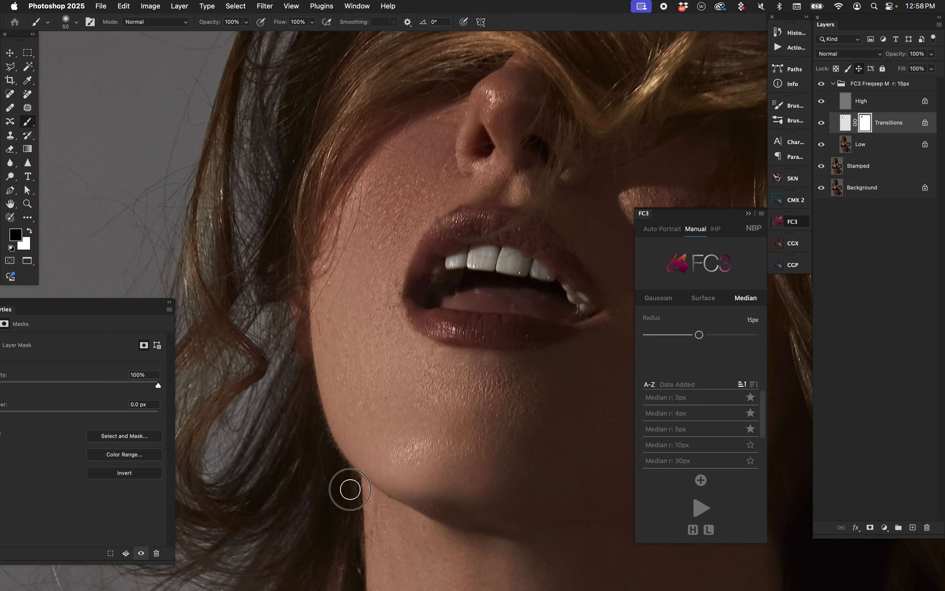
key("bracketright")
key("bracketright")
key("bracketright")
key("bracketright")
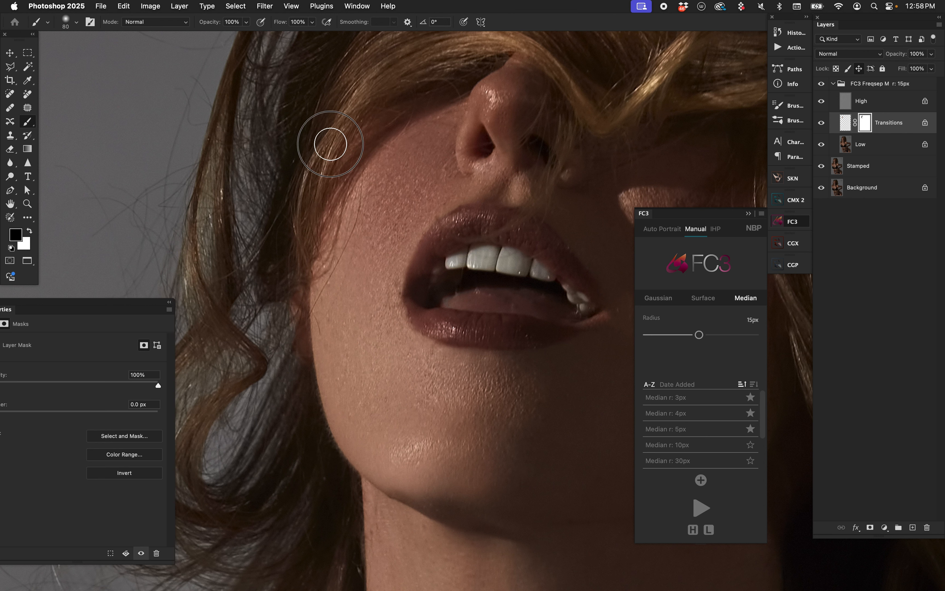
left_click(822, 84)
left_click(822, 84)
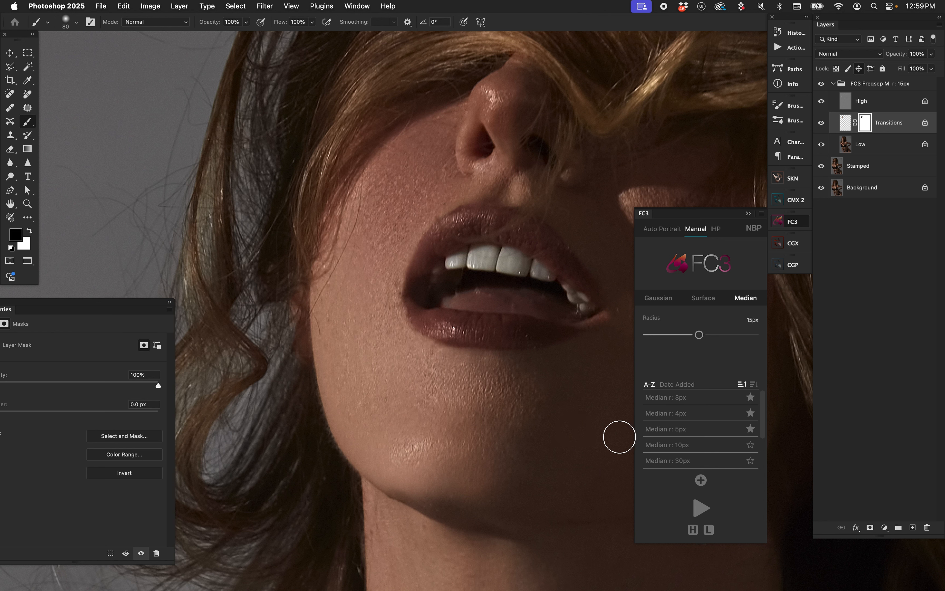
- Paint more sampled skin tone over the cheek on the Transitions layer's pixels with a size 150 brush at 10% flow
left_click(846, 122)
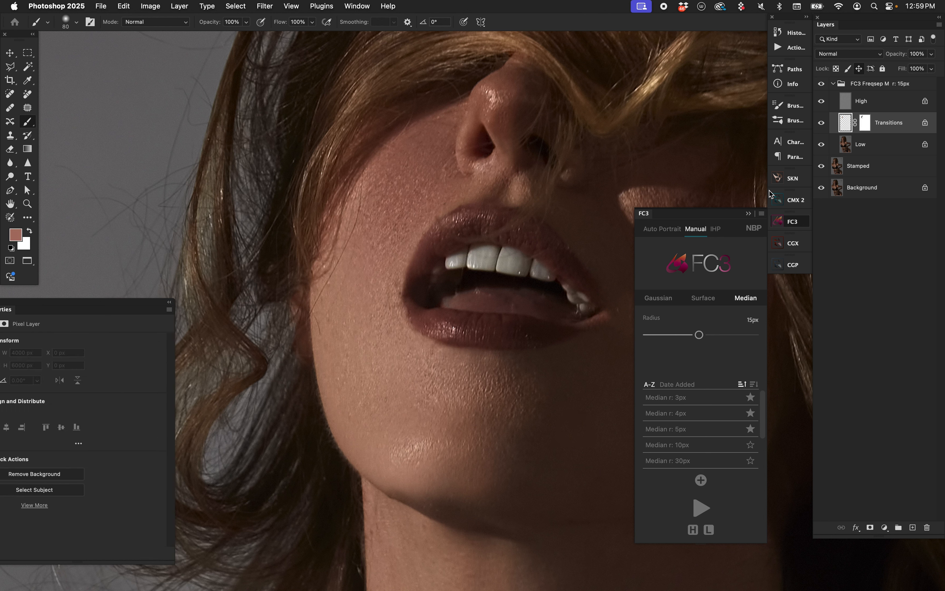
key("bracketright")
key("bracketright")
key("bracketright")
key("bracketright")
left_click(363, 365, "alt")
left_click_drag(347, 217, 378, 208)
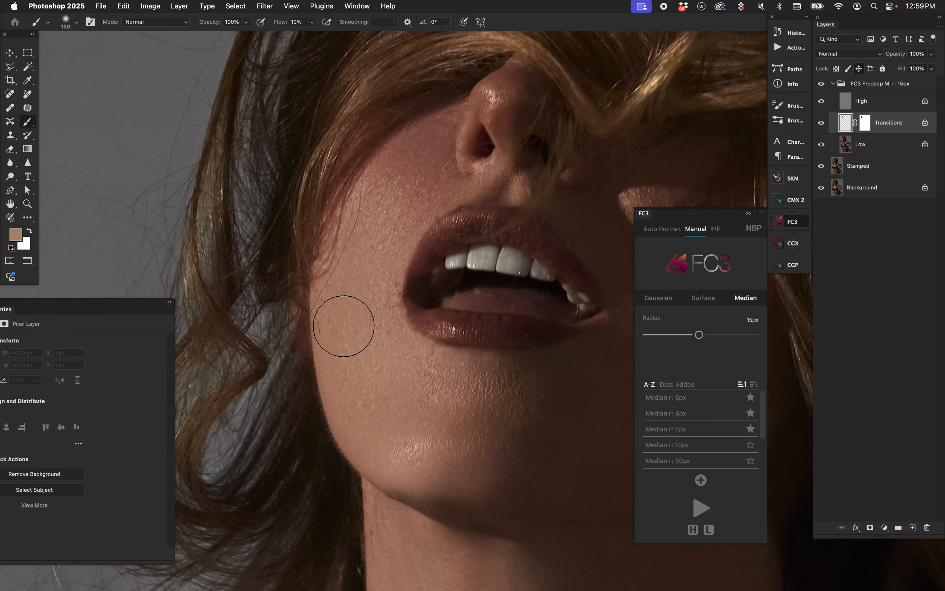
- Compare the FC3 group before and after, and examine the Transitions paint in isolation and without the High layer
left_click(822, 83)
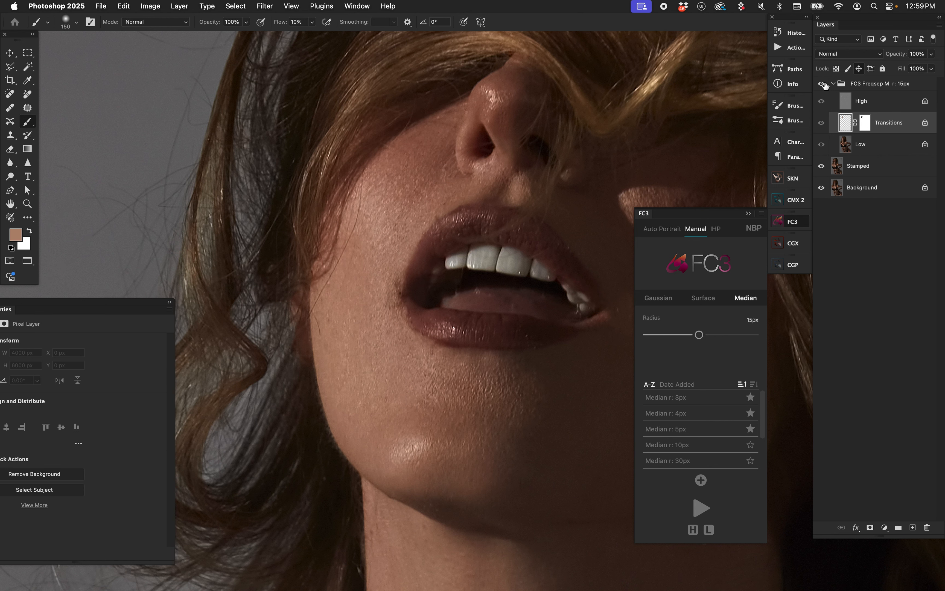
left_click(822, 84)
left_click_drag(425, 265, 445, 268)
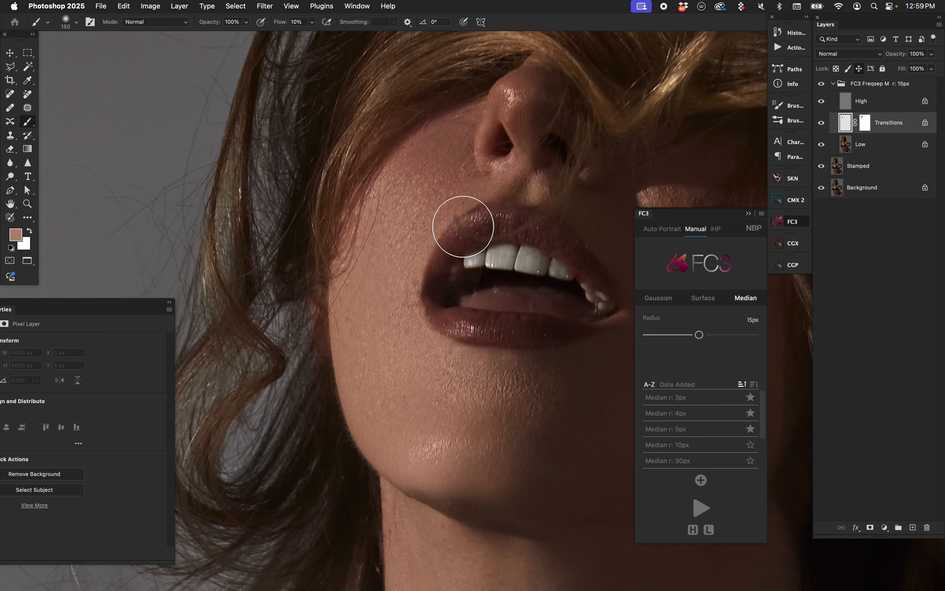
key("v")
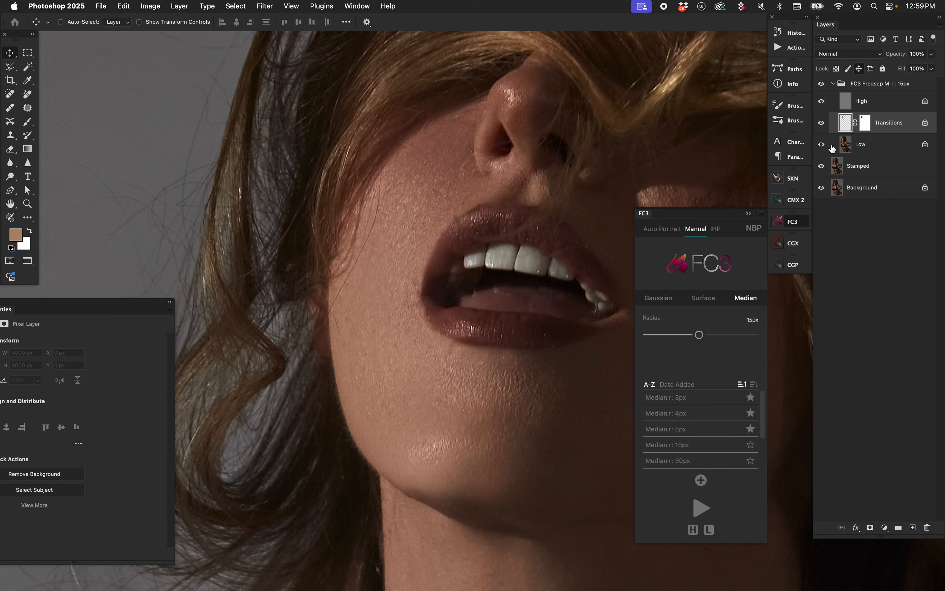
left_click(822, 127, "alt")
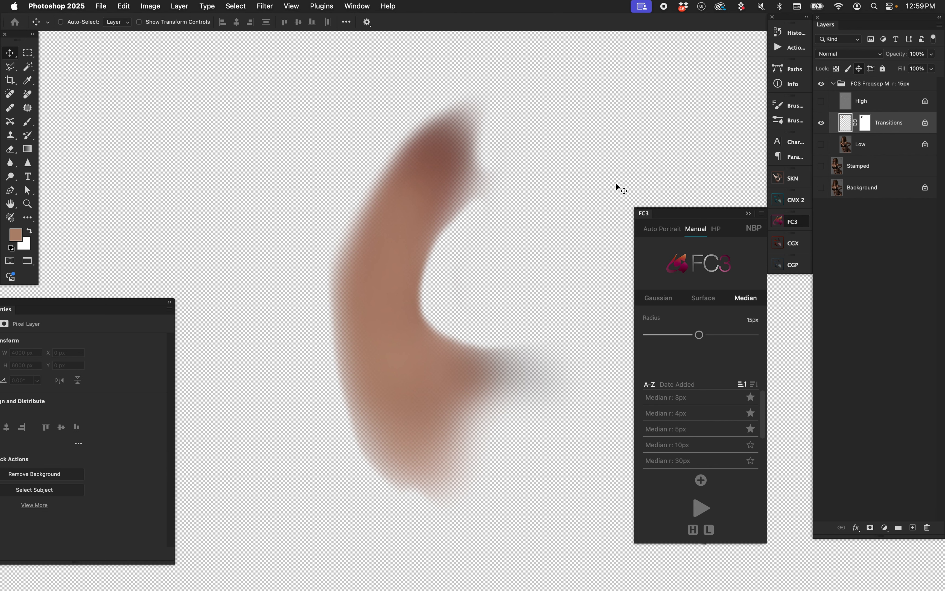
left_click(822, 123, "alt")
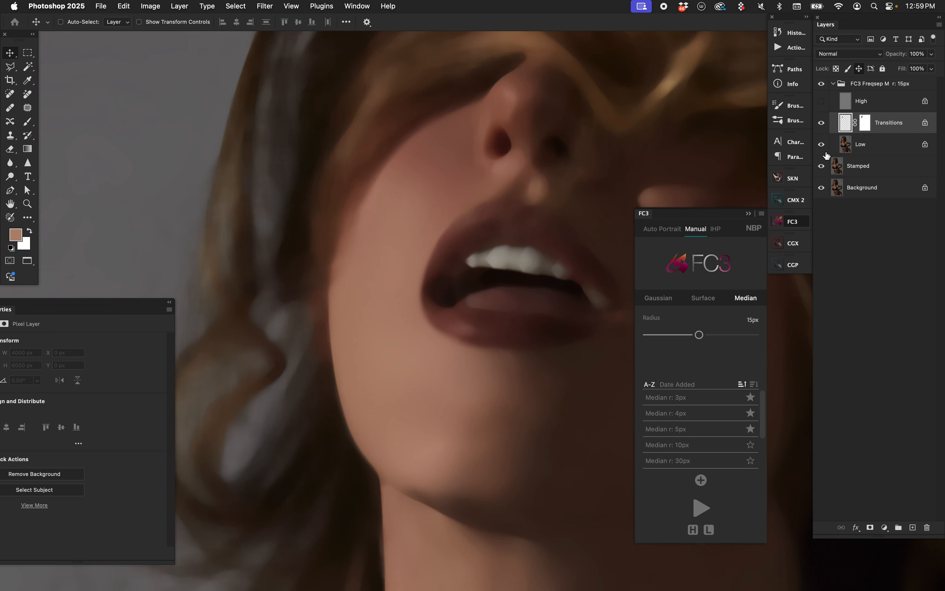
left_click(822, 101)
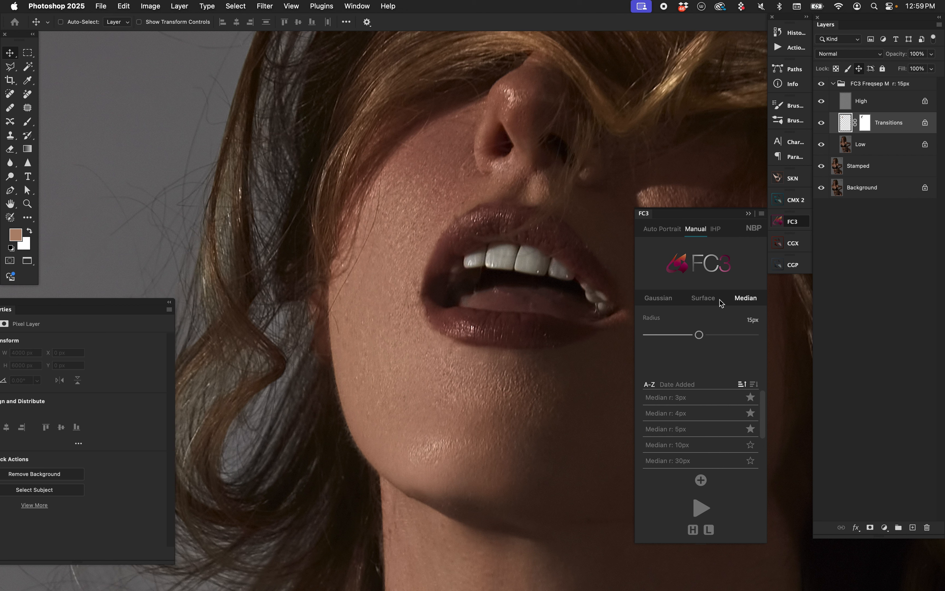
- Update the frequency separation to a 2 px Median radius and inspect the skin texture up close
left_click_drag(699, 335, 684, 336)
key("z")
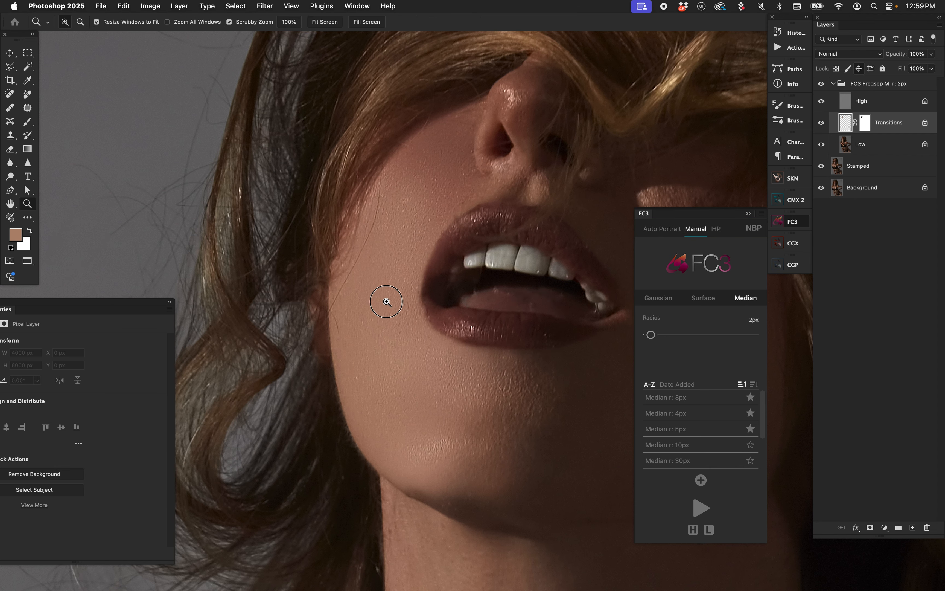
left_click(386, 299)
left_click(414, 270)
key("v")
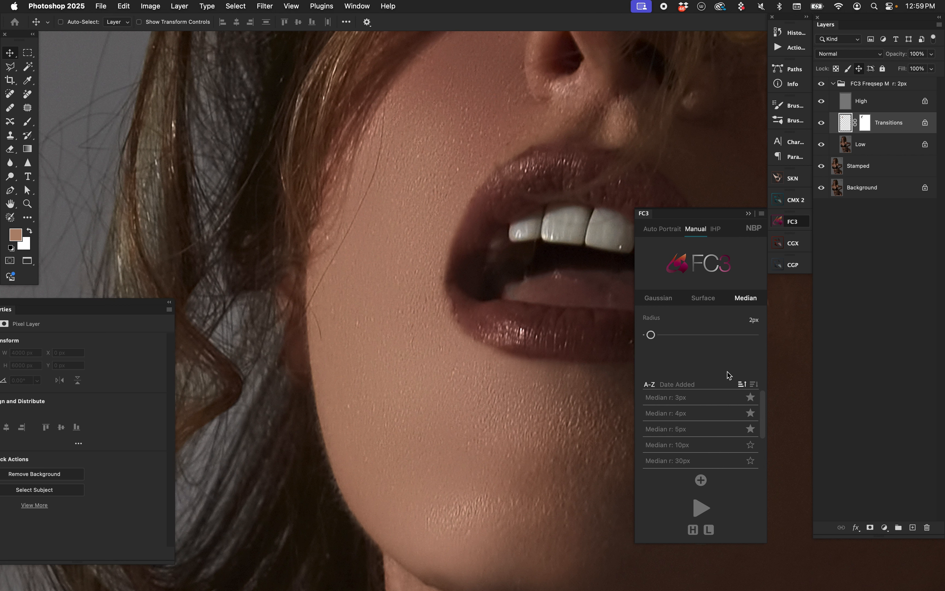
- Try a 23 px Median radius for the frequency separation, and update it to 15 px
left_click_drag(651, 334, 730, 335)
left_click(700, 509)
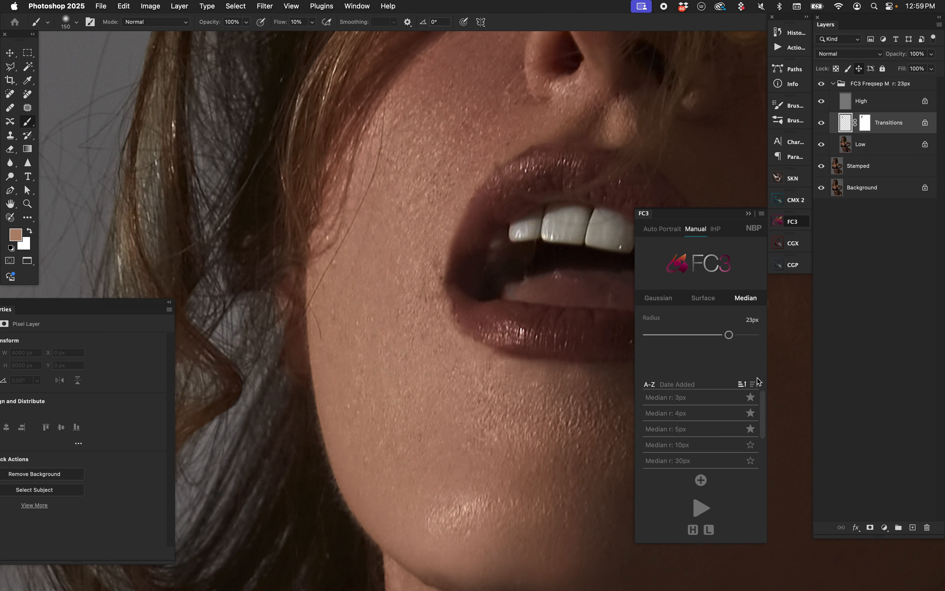
left_click_drag(725, 336, 700, 336)
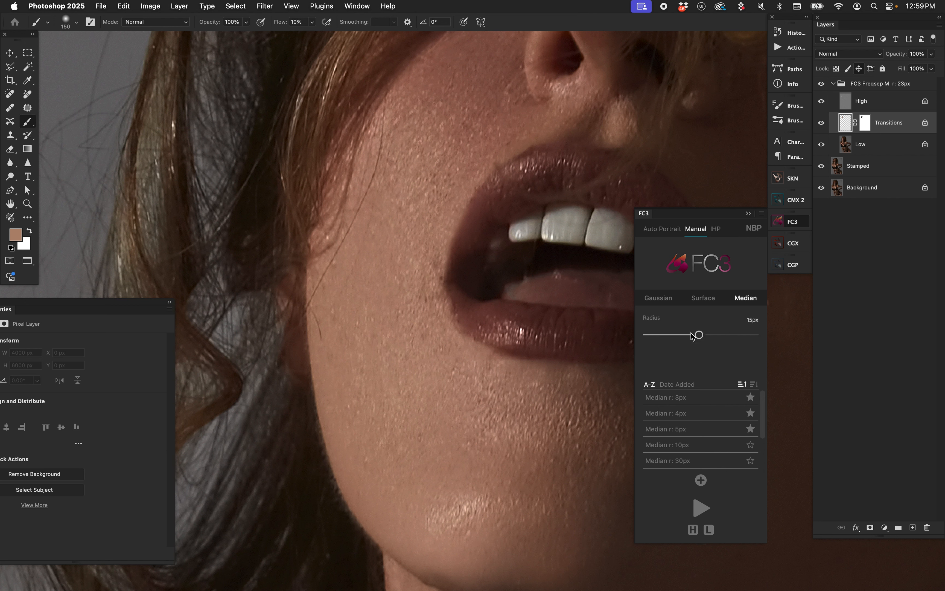
left_click(710, 504)
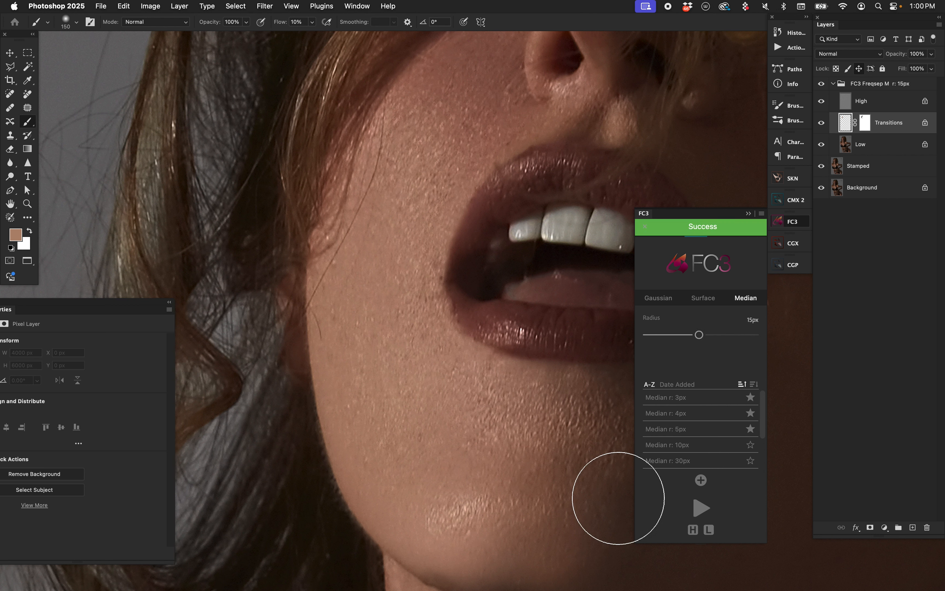
key("v")
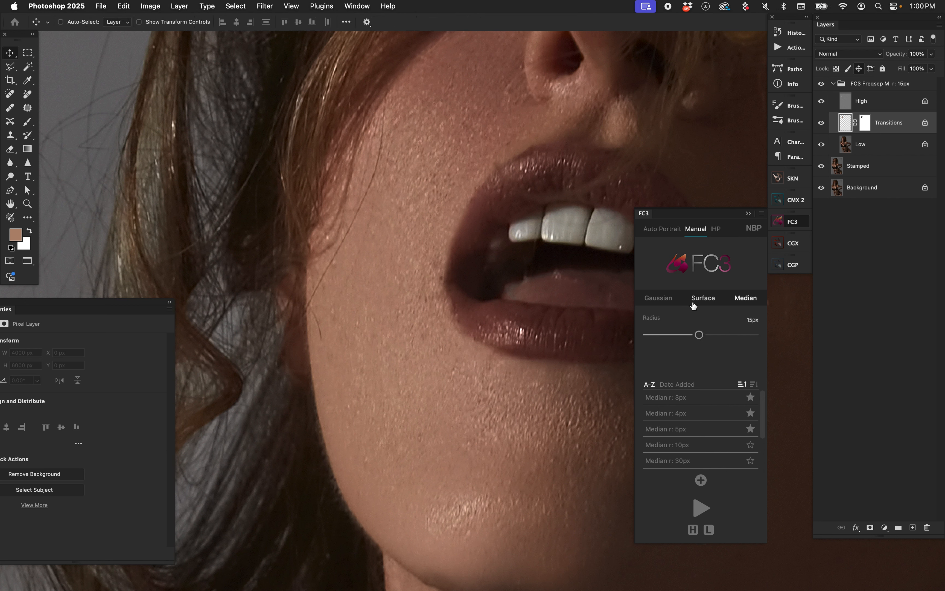
- Update the frequency separation to Gaussian at a 15 px radius, and compare the FC3 group before and after
left_click(669, 301)
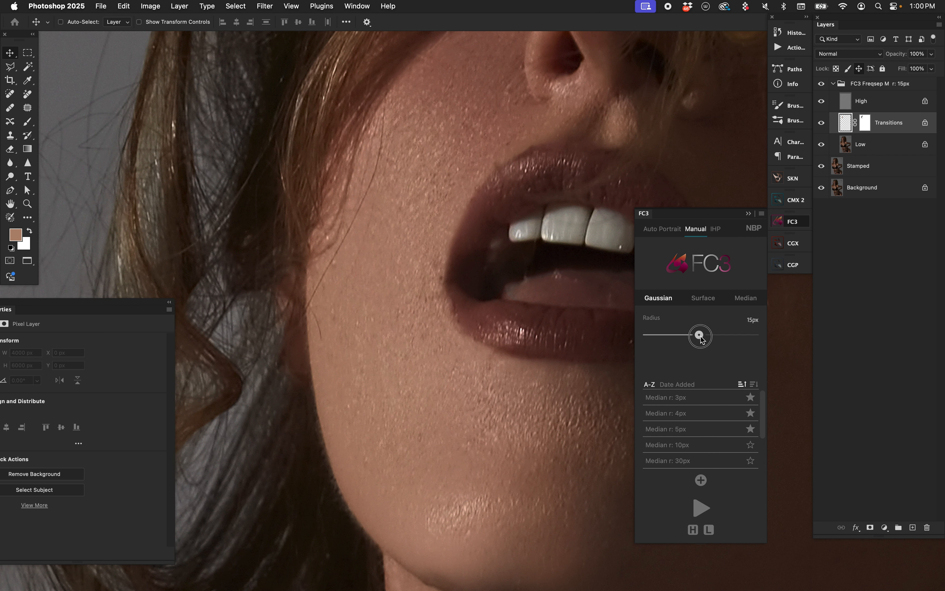
left_click(701, 508)
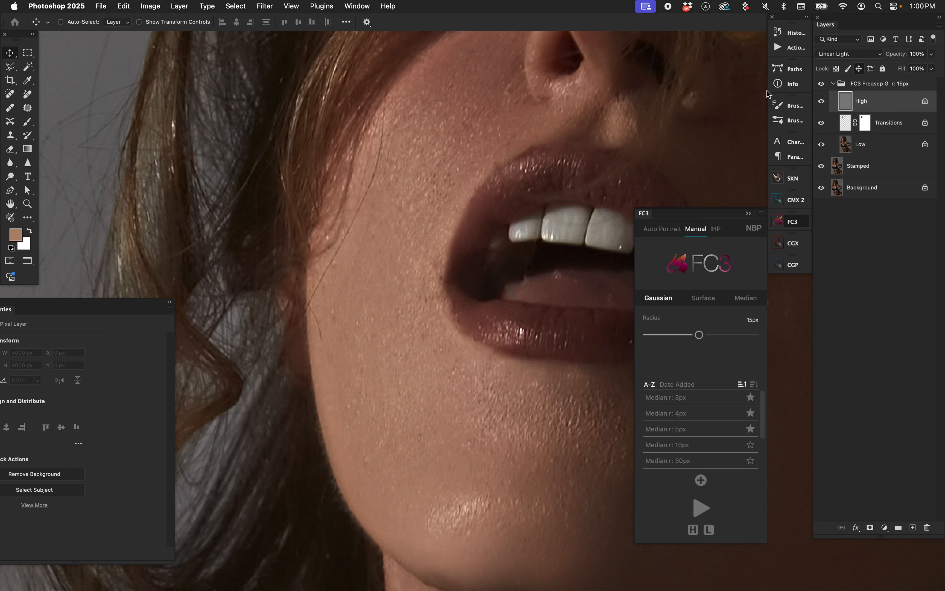
left_click(822, 86)
left_click(822, 84)
left_click(821, 84)
- Return the separation to Median at 15 px, and update it to Surface with a 15 px radius and 15 lvl threshold
left_click(746, 298)
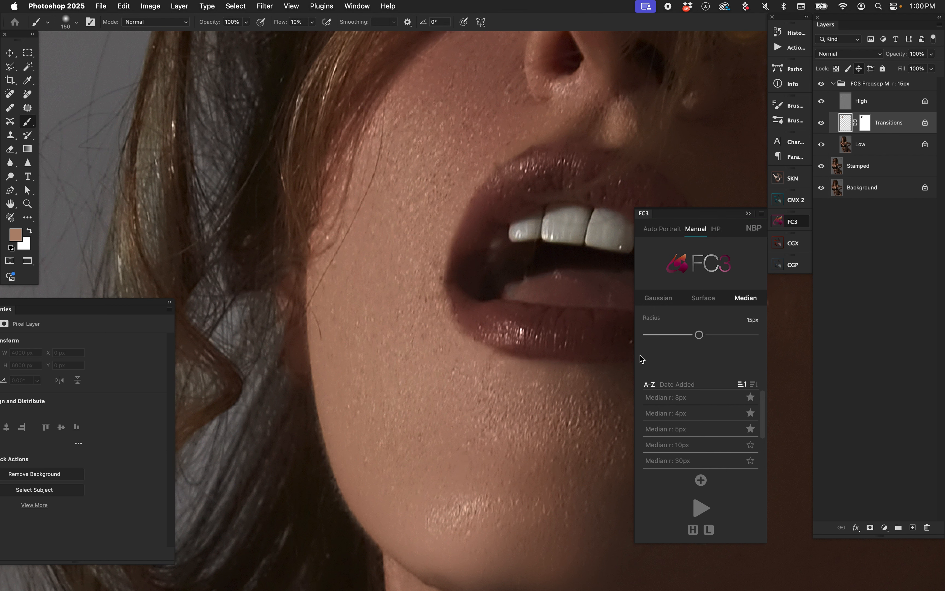
left_click(705, 299)
left_click_drag(736, 335, 699, 335)
left_click_drag(748, 367, 698, 367)
left_click(699, 509)
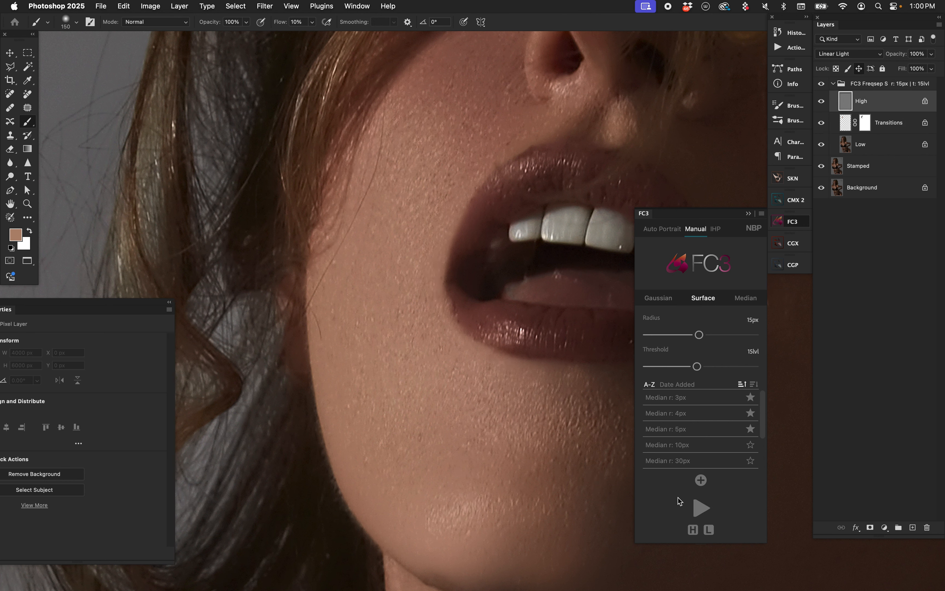
key("v")
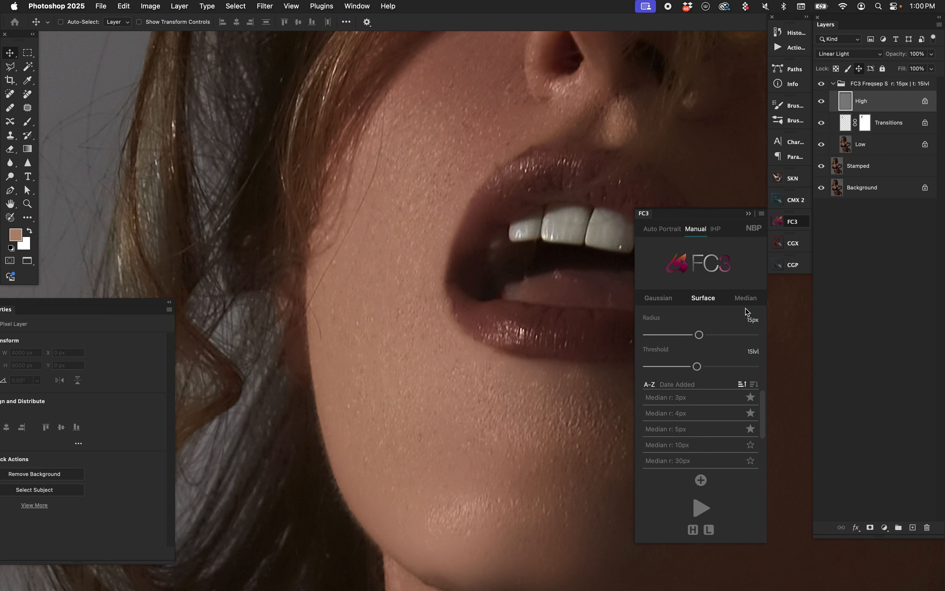
- Compare the 15 px Median separation with a Surface separation at a 2 px radius and 28 lvl threshold
left_click(745, 298)
left_click(702, 508)
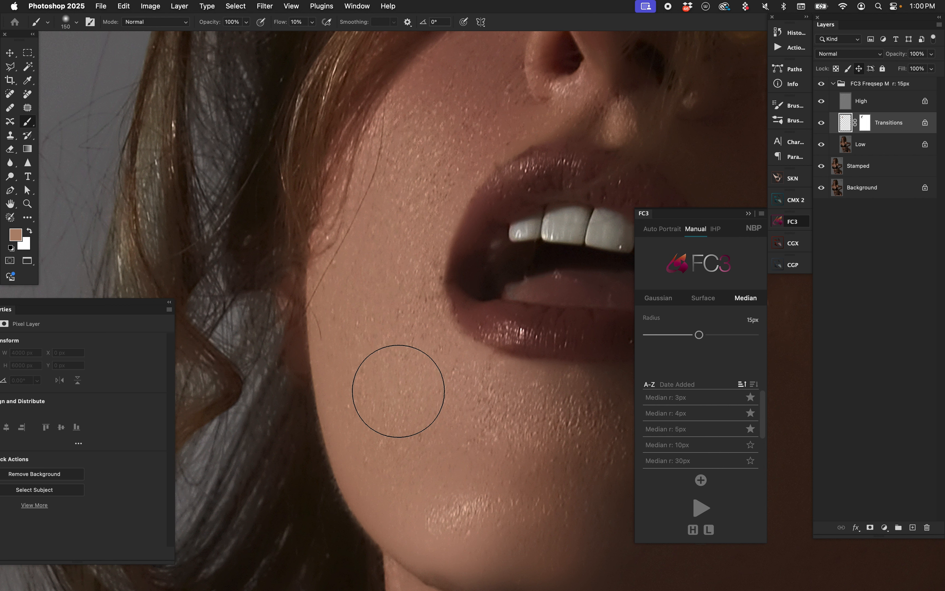
left_click(704, 299)
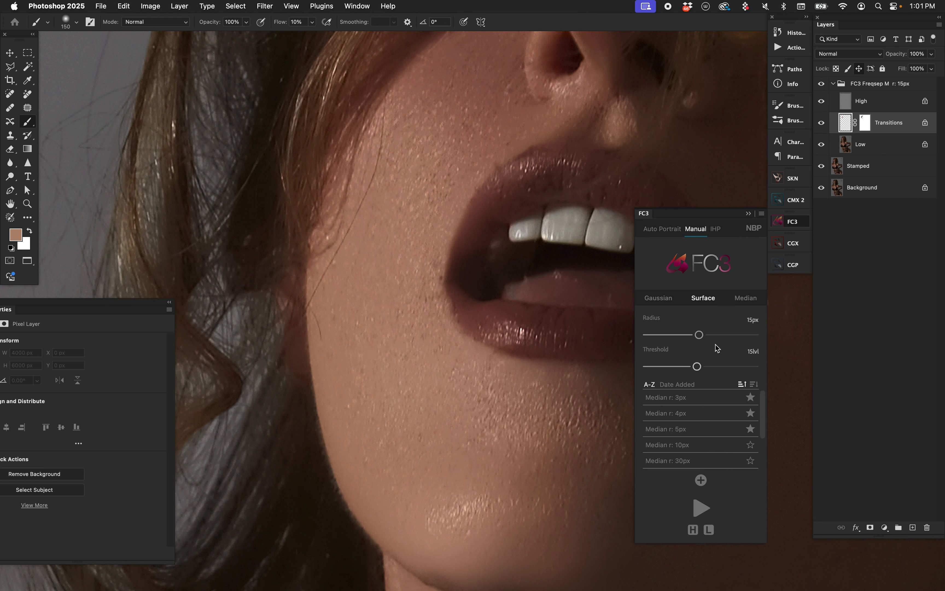
left_click_drag(700, 335, 651, 335)
left_click_drag(698, 366, 748, 366)
left_click(701, 508)
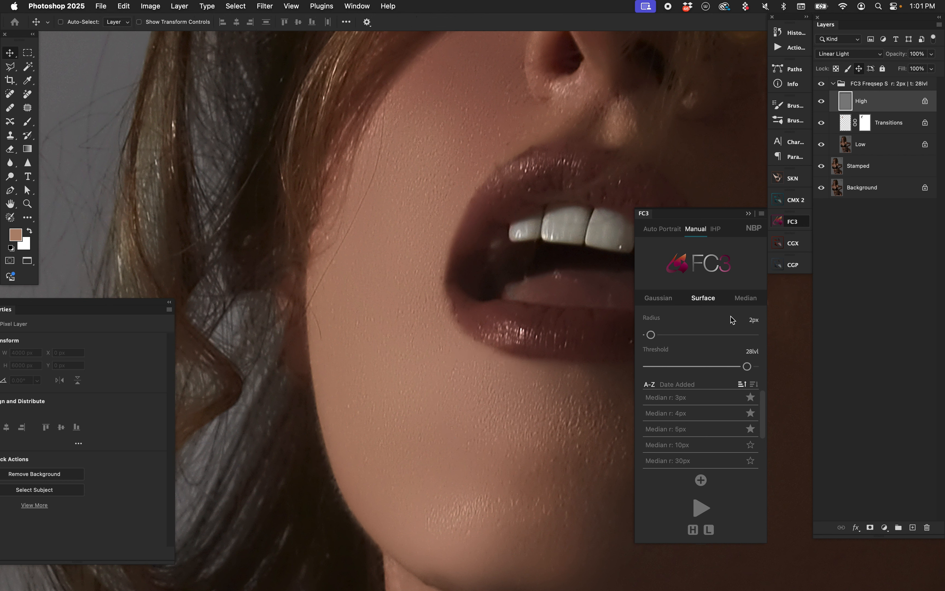
key("v")
- Try the frequency separation with Gaussian and with Median, both at a 2 px radius
left_click(658, 298)
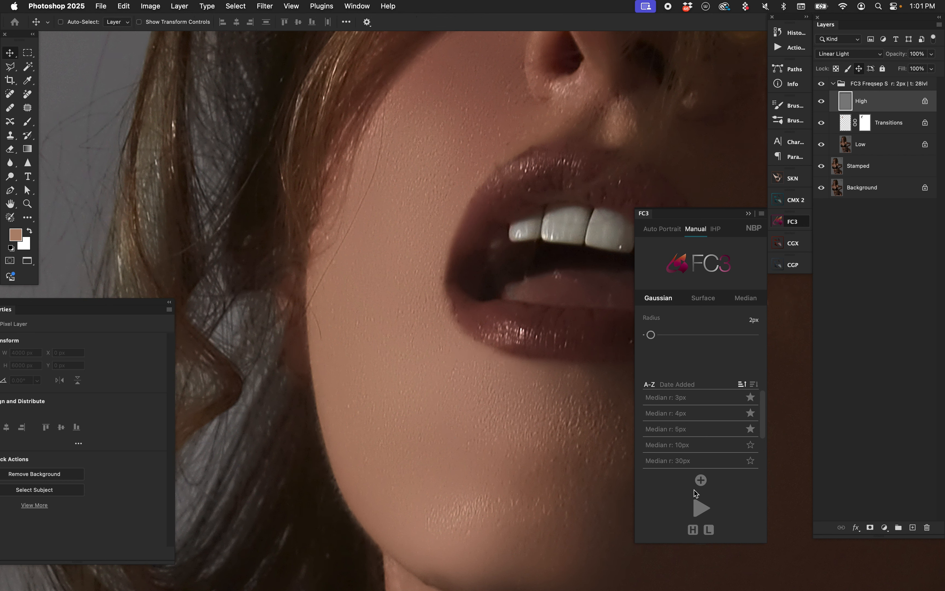
left_click(701, 508)
left_click(738, 299)
left_click_drag(699, 335, 651, 335)
left_click(697, 506)
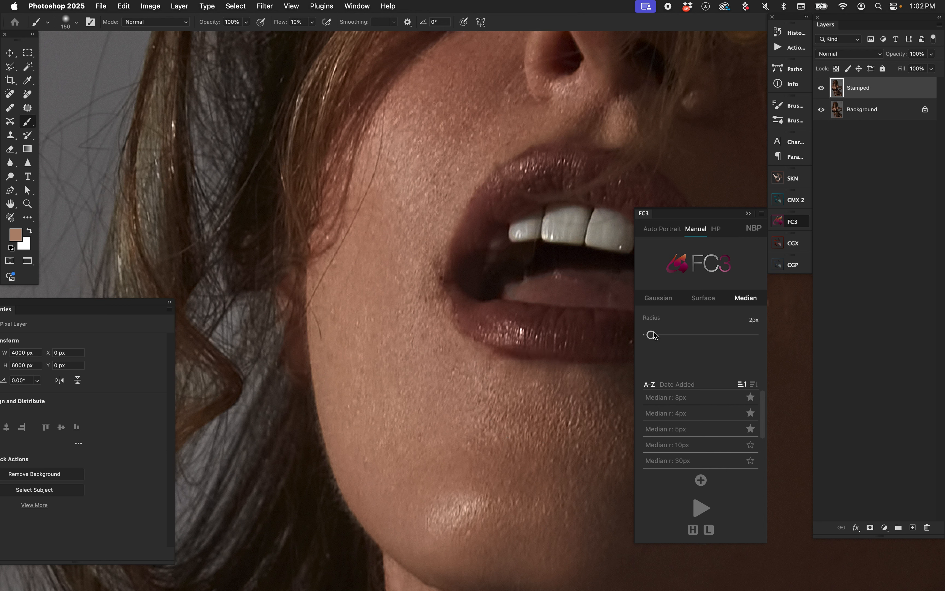
- Create a new frequency separation from the Stamped layer with a 12 px Median radius, and inspect its High layer in isolation
left_click_drag(651, 335, 688, 335)
left_click(701, 508)
left_click(693, 531)
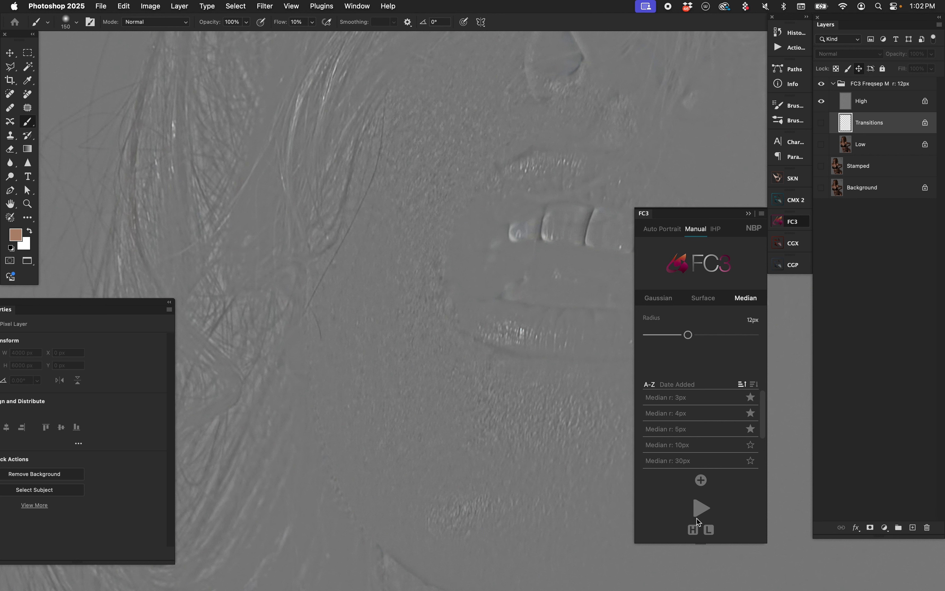
left_click(694, 531)
- Compare the isolated High layer under Gaussian at 15 px and Surface at a 15 px radius with a 15 lvl threshold
left_click(659, 299)
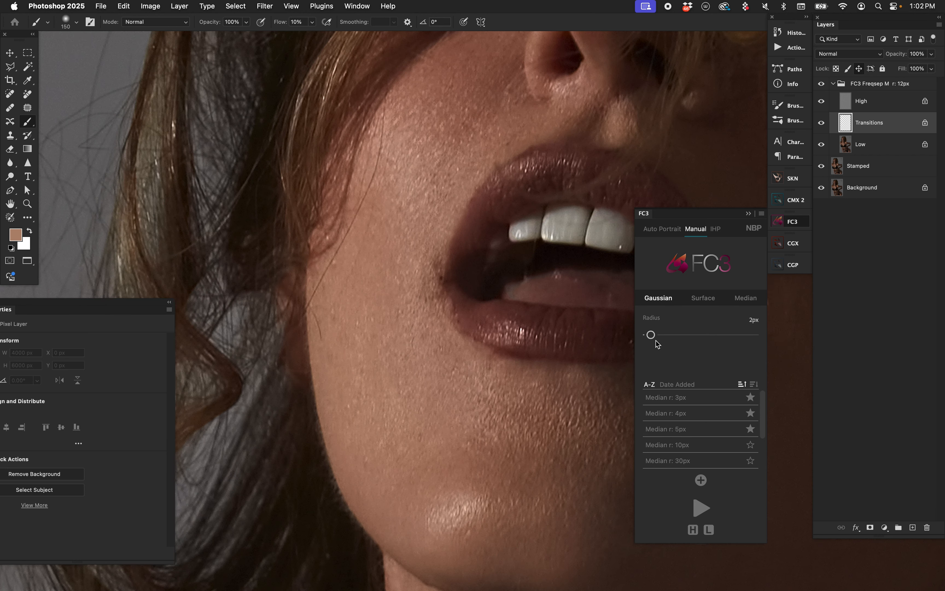
left_click_drag(688, 333, 698, 335)
left_click(704, 298)
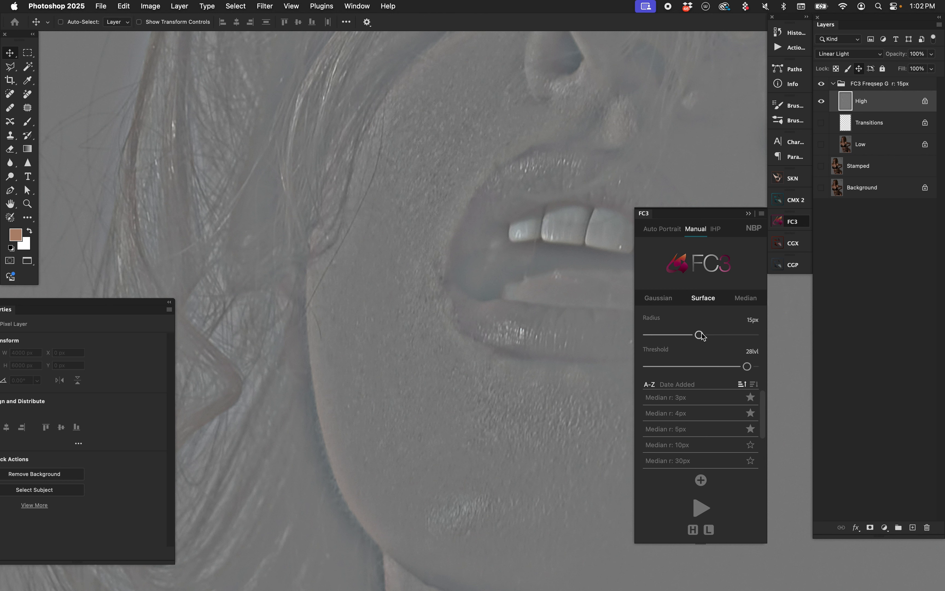
left_click_drag(747, 367, 697, 366)
left_click(701, 508)
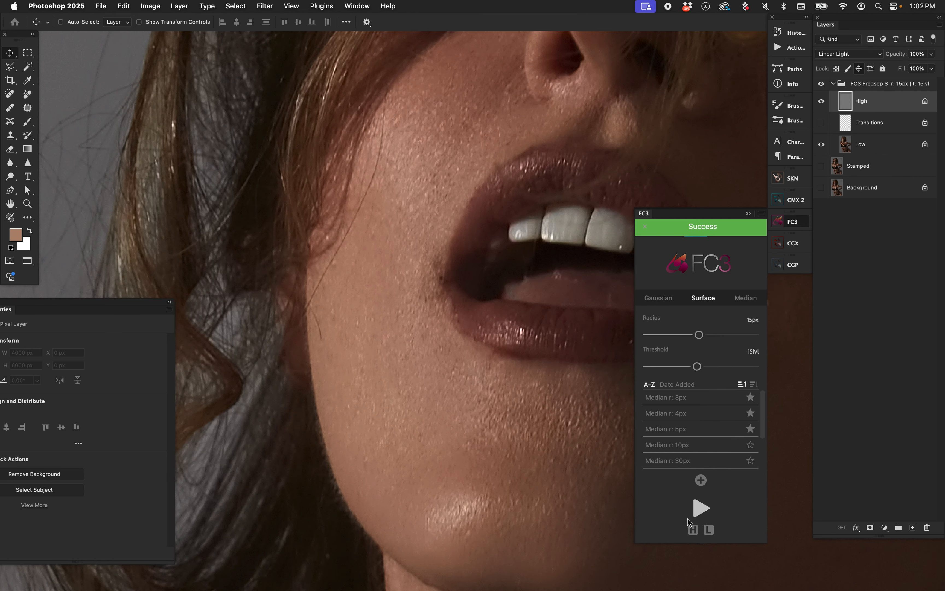
left_click(693, 531)
left_click(693, 530)
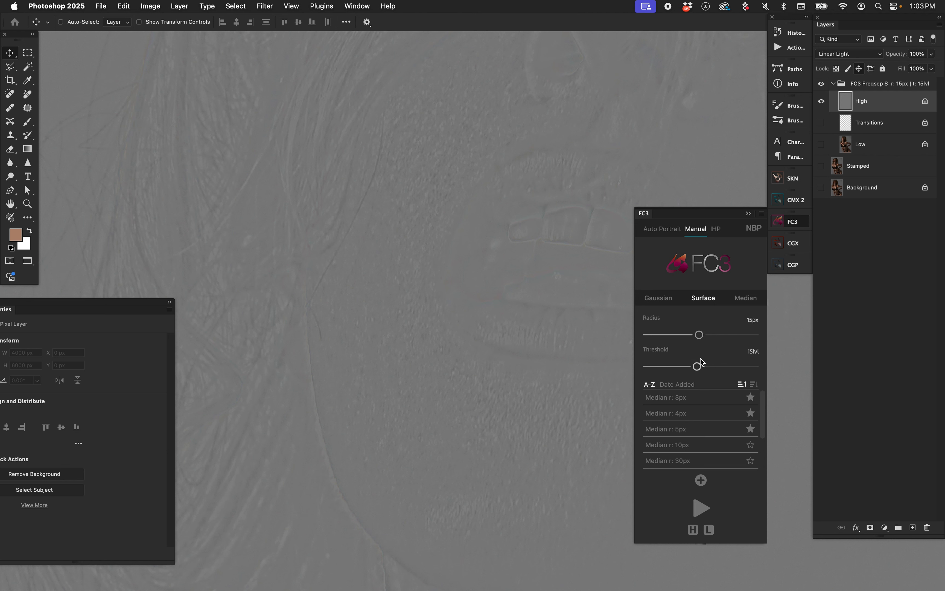
- Update the separation back to Gaussian at a 15 px radius, and inspect the High layer alone before showing all layers again
left_click(692, 367)
left_click(744, 307)
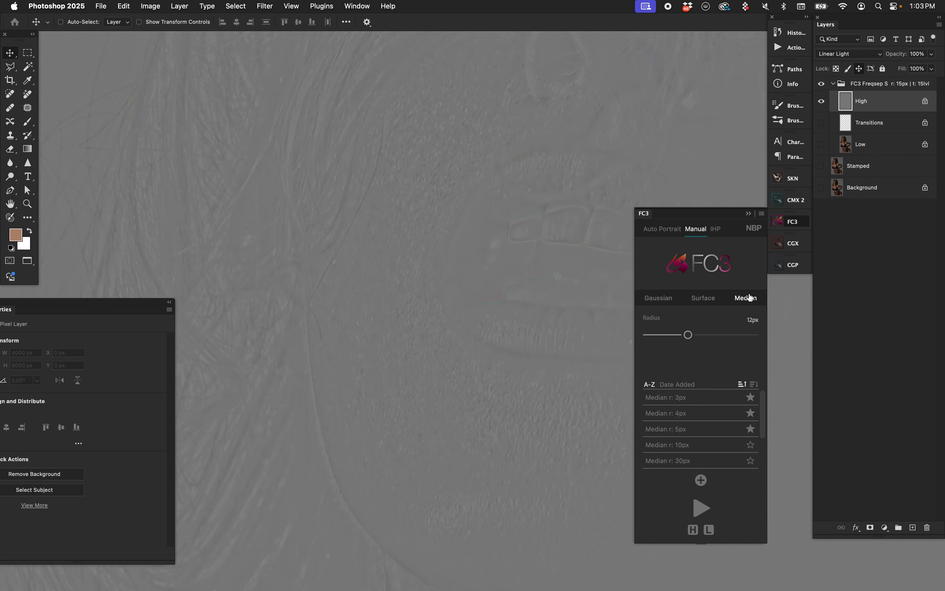
left_click(725, 306)
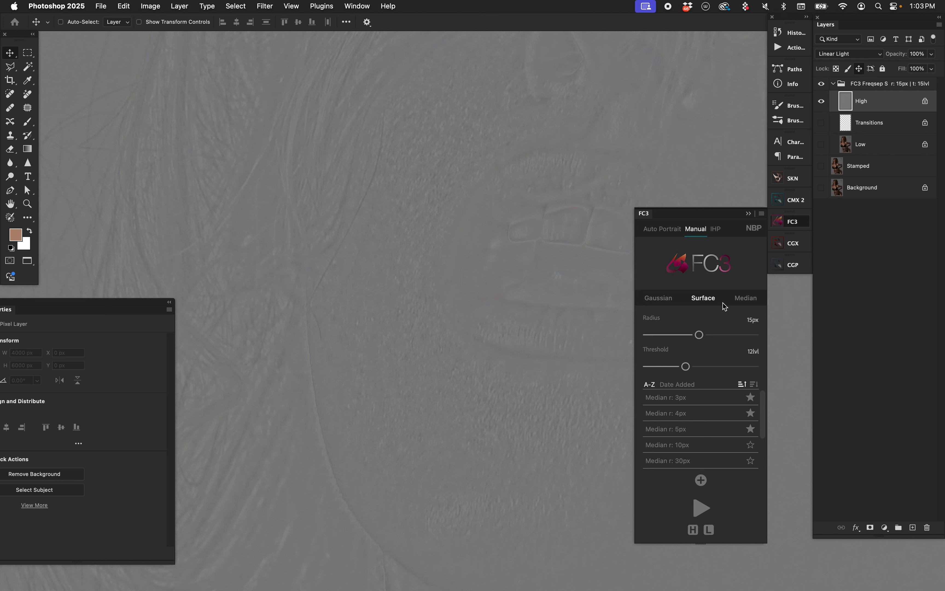
left_click(664, 302)
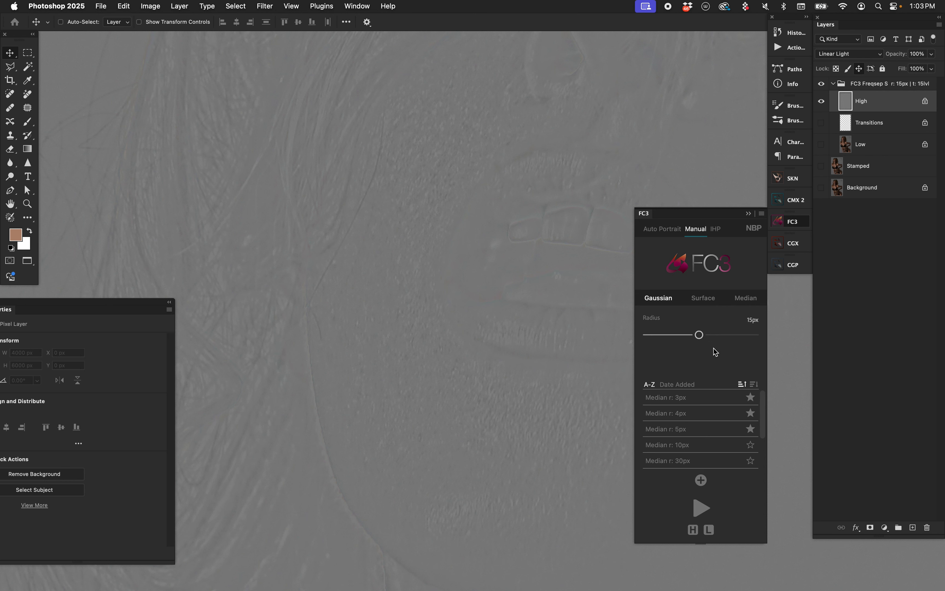
left_click_drag(699, 335, 755, 335)
left_click(701, 507)
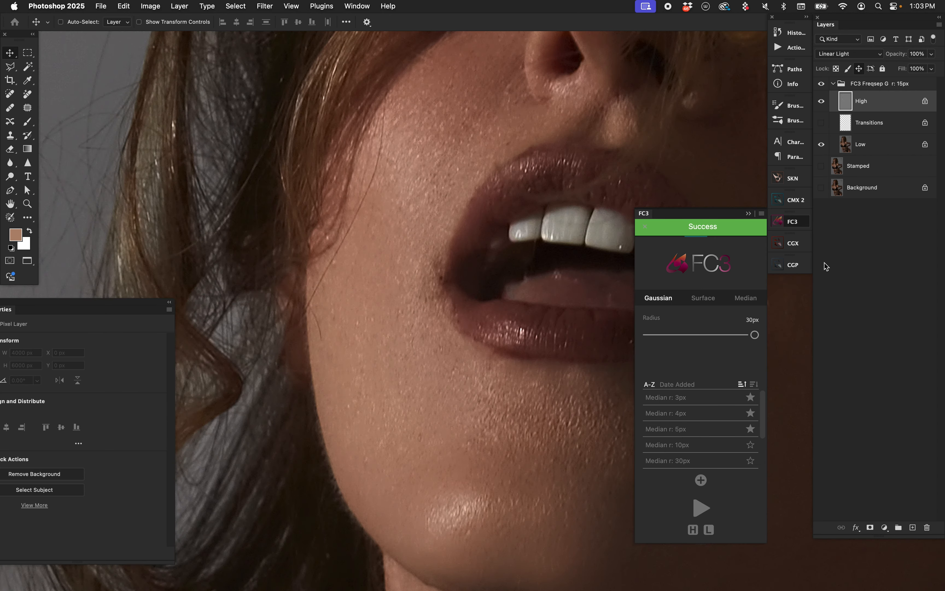
left_click(694, 530)
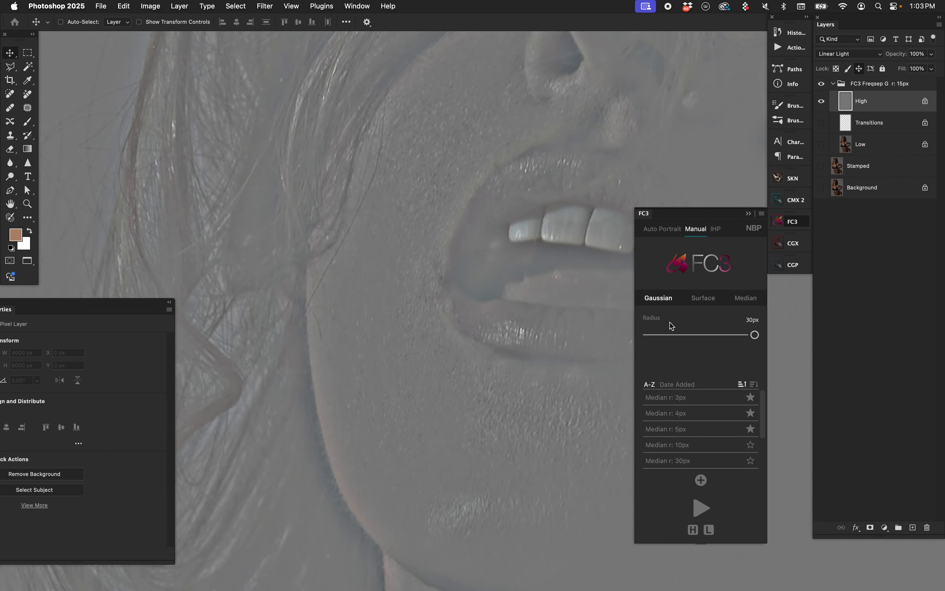
left_click(694, 530)
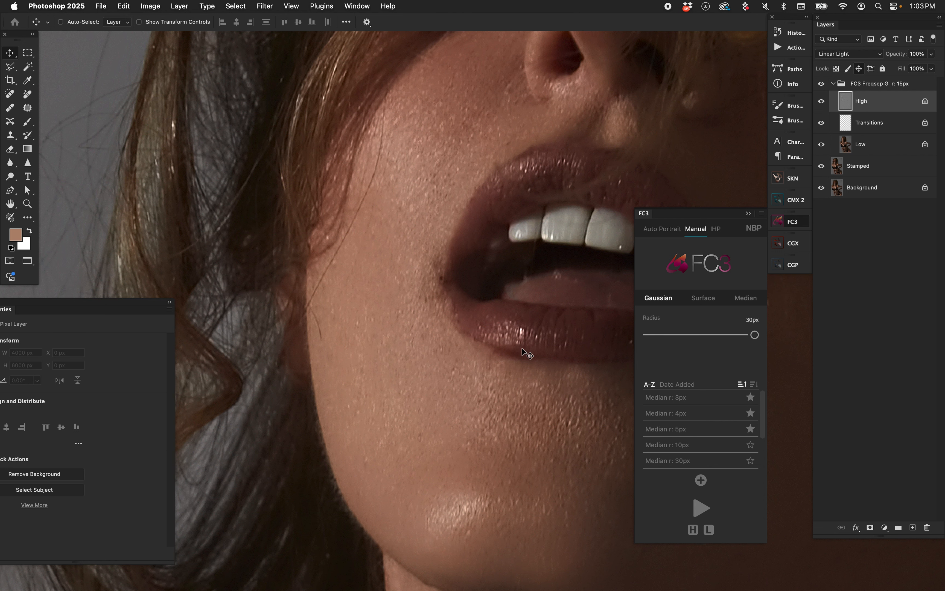
- Examine the lower face from farther out, and review the Gaussian, Median and Surface radius settings
key("z")
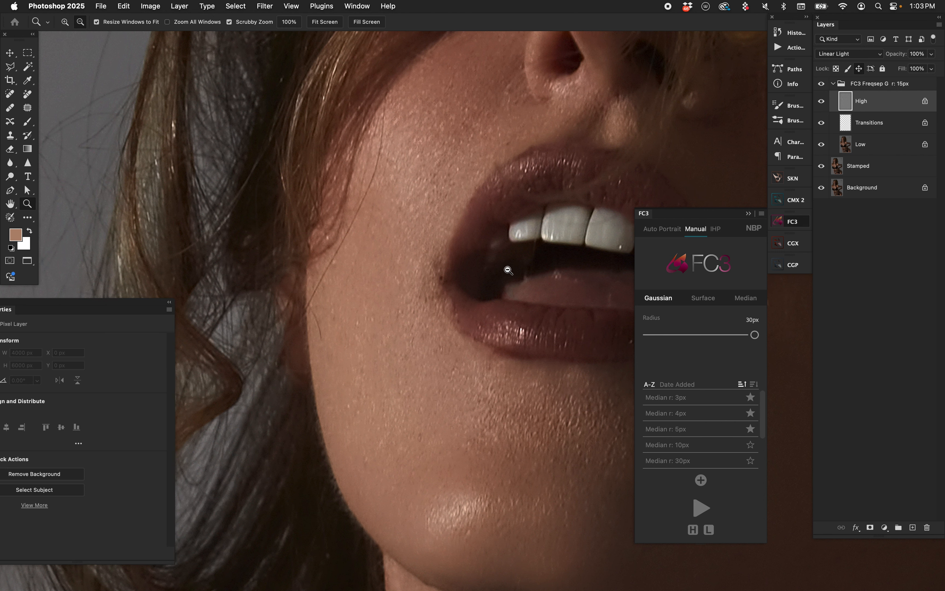
left_click(509, 261, "alt")
left_click_drag(530, 247, 431, 251)
key("v")
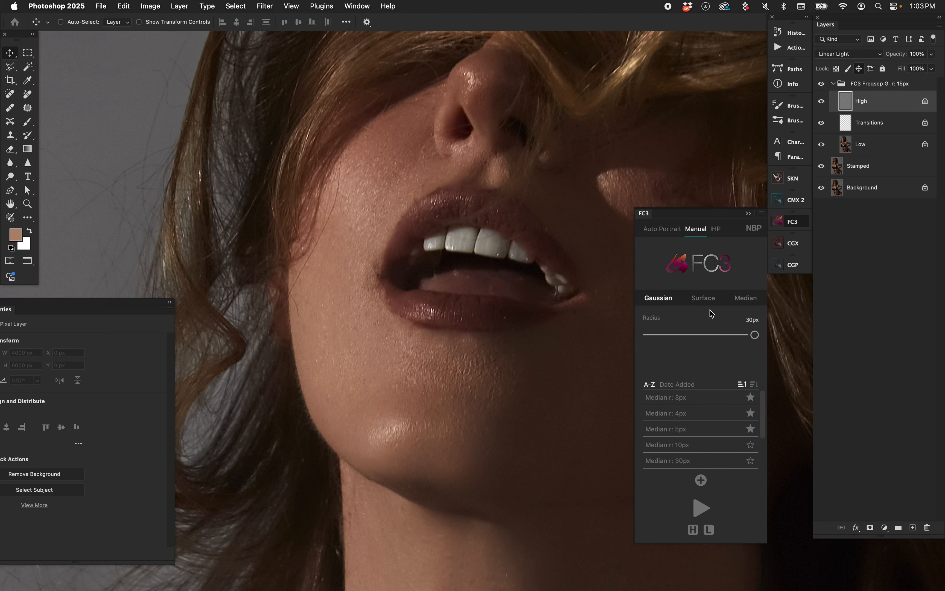
left_click(703, 335)
left_click(743, 299)
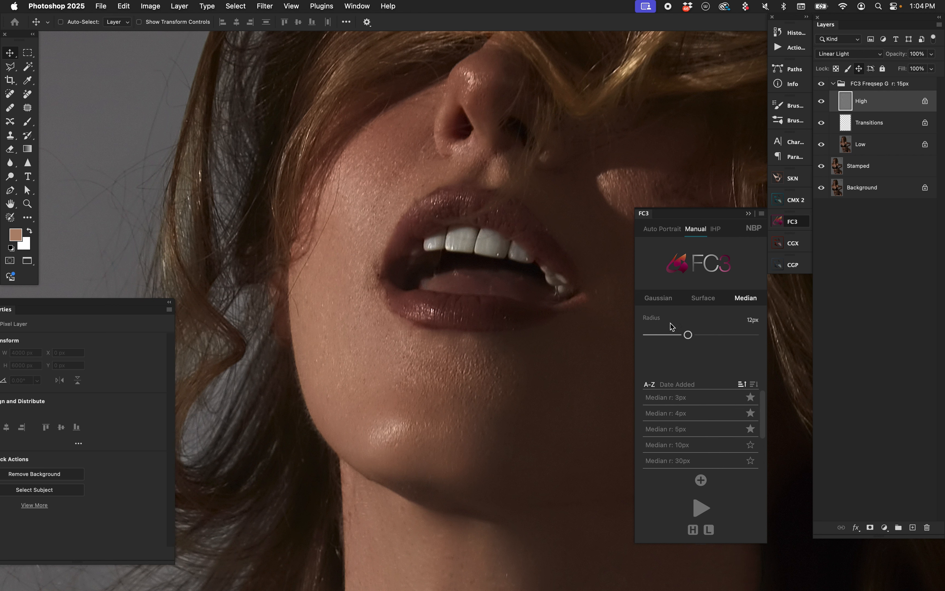
left_click(664, 302)
left_click_drag(703, 335, 649, 334)
left_click(709, 306)
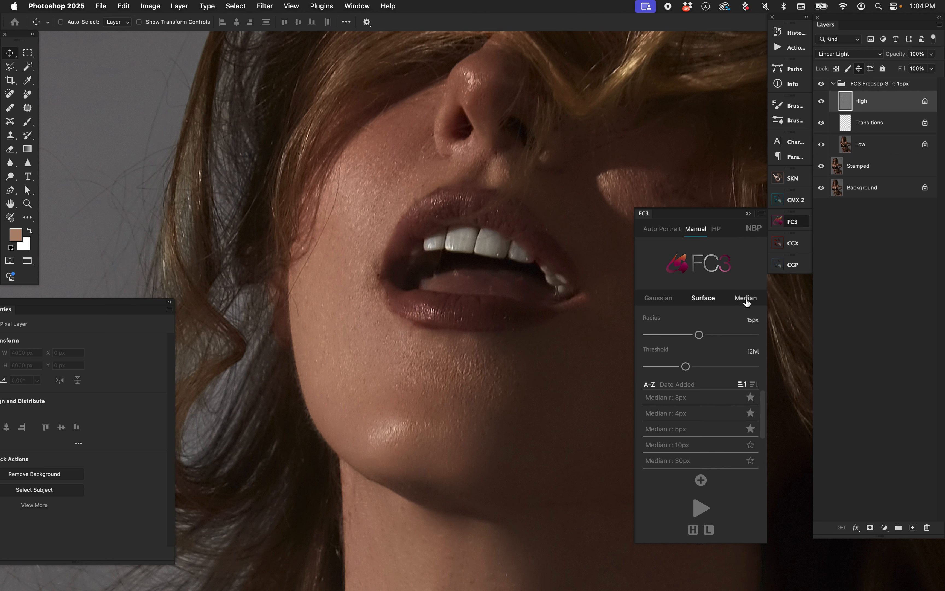
- Set the Surface threshold to 16 lvl and the Median radius to 15 px
left_click_drag(686, 364, 635, 365)
left_click_drag(660, 361, 700, 366)
left_click(745, 298)
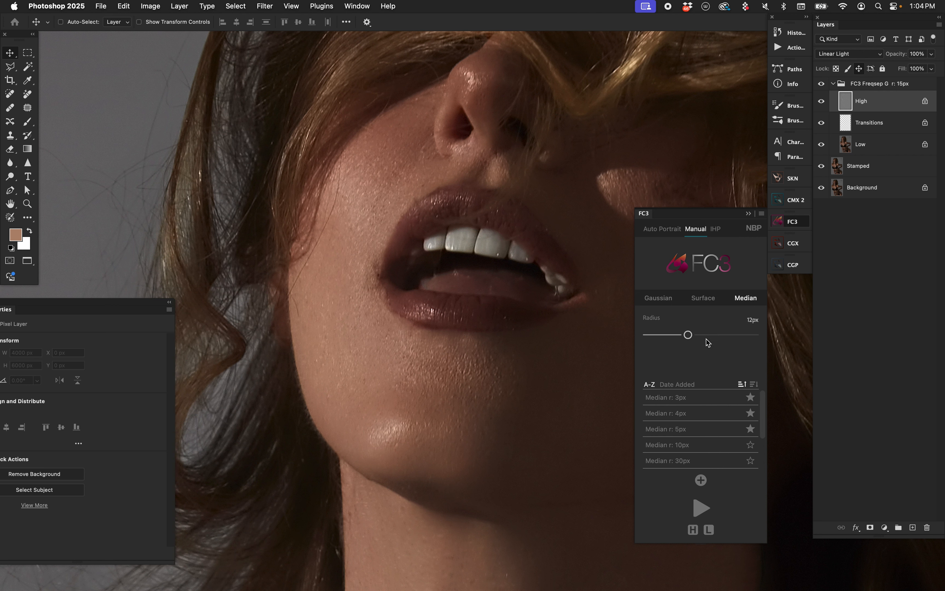
left_click_drag(689, 334, 702, 338)
- Paint sampled skin tone over the cheek, mouth and jaw on the Transitions layer with a size 300 brush at 100% flow
mouse_move(861, 589)
left_click(870, 124)
key("b")
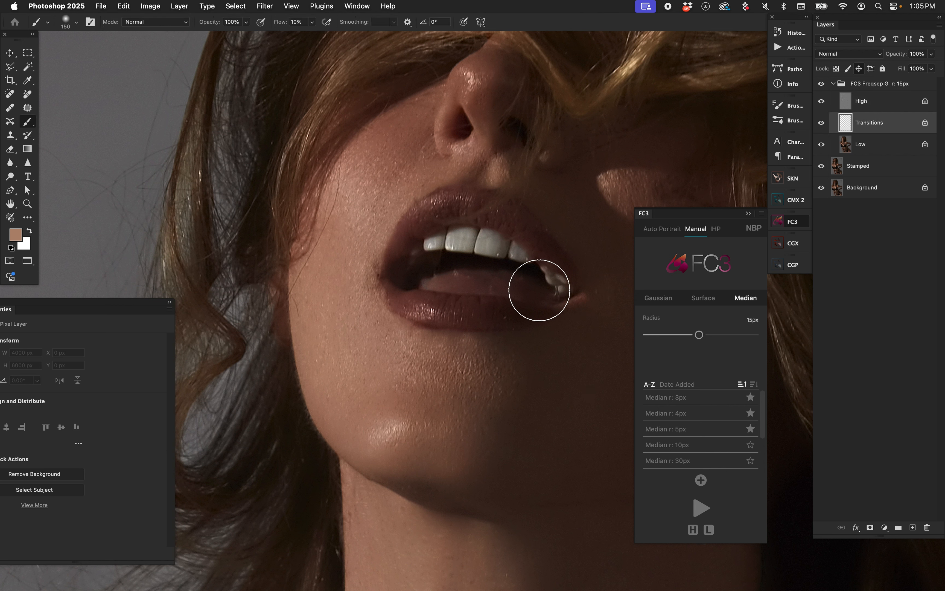
key("shift+0")
key("bracketright")
key("bracketright")
key("bracketright")
key("bracketright")
left_click(341, 262, "alt")
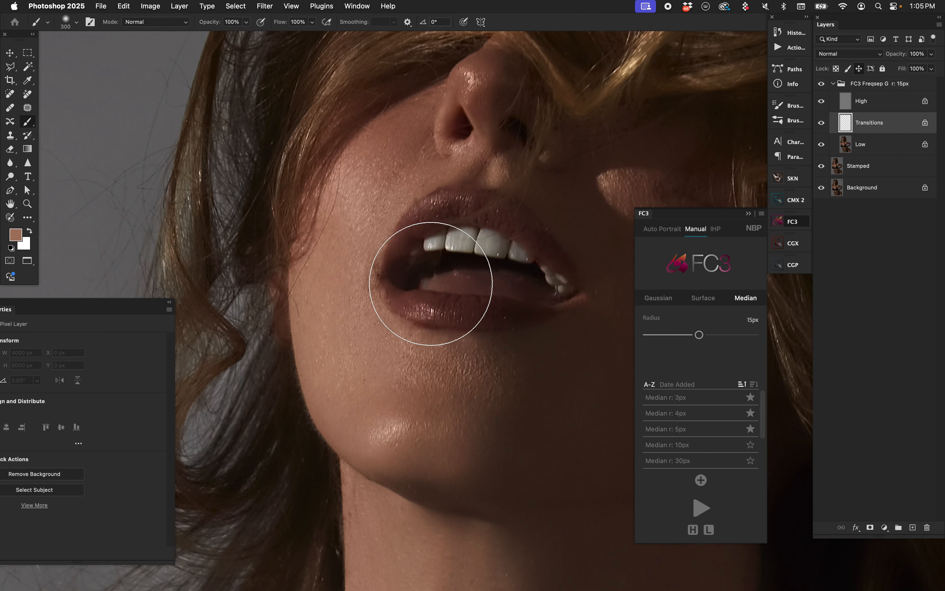
mouse_move(438, 278)
left_mouse_down()
mouse_move(344, 237)
mouse_move(338, 297)
mouse_move(375, 433)
mouse_move(337, 348)
left_mouse_up()
- Update the painted frequency separation to a 15 px Median radius
key("v")
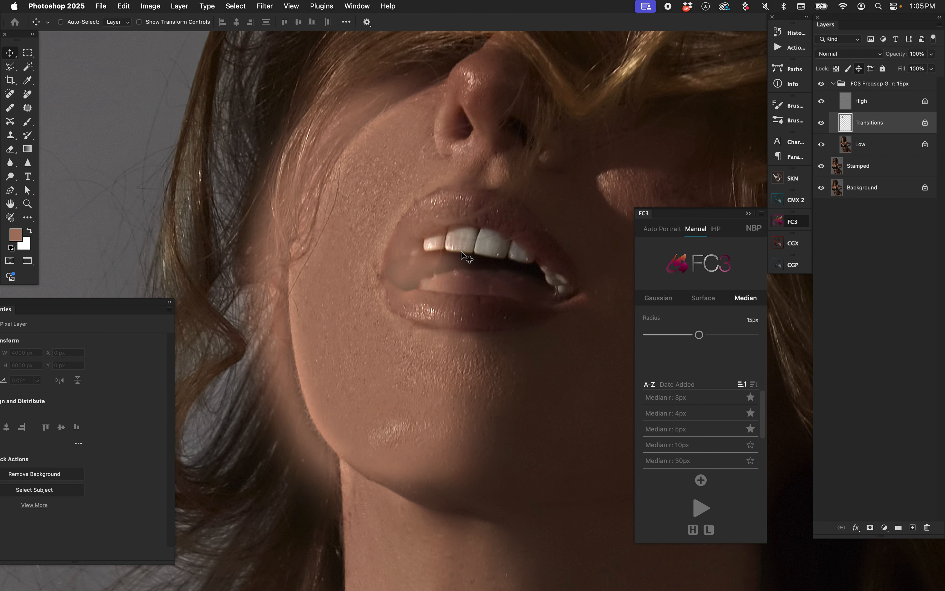
left_click(702, 510)
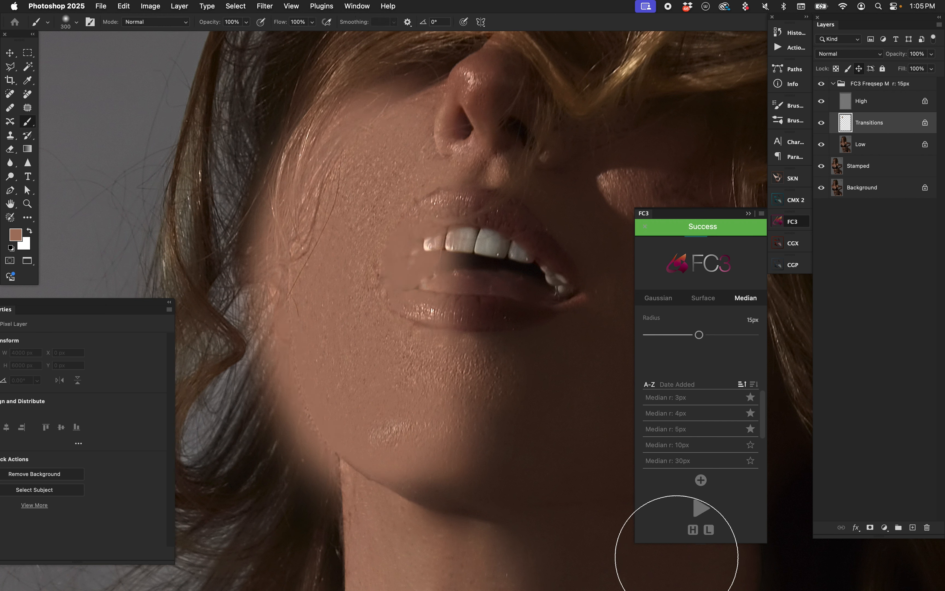
key("v")
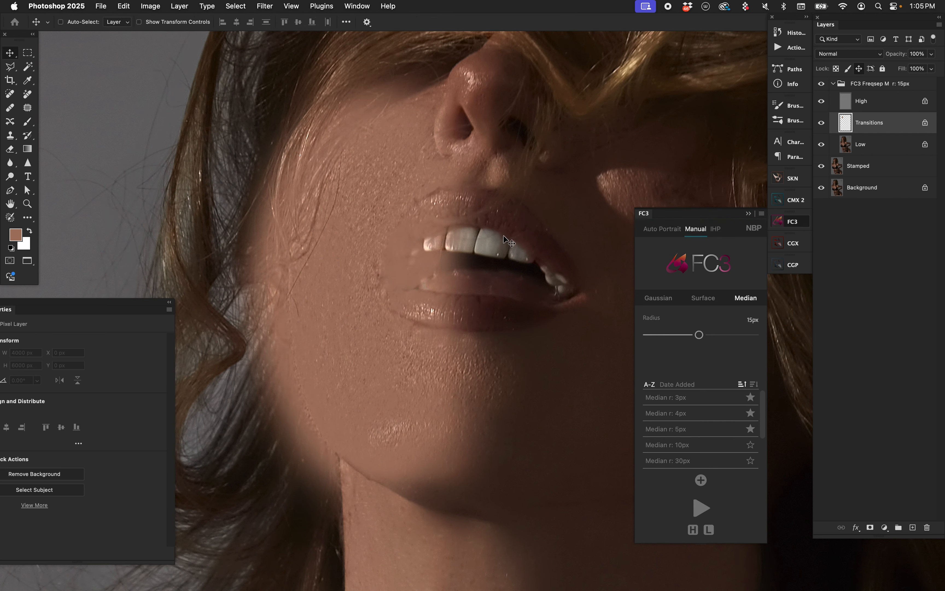
- Try Surface at a 15 px radius and 16 lvl threshold on the painted separation, and return it to Median at 15 px
left_click(703, 300)
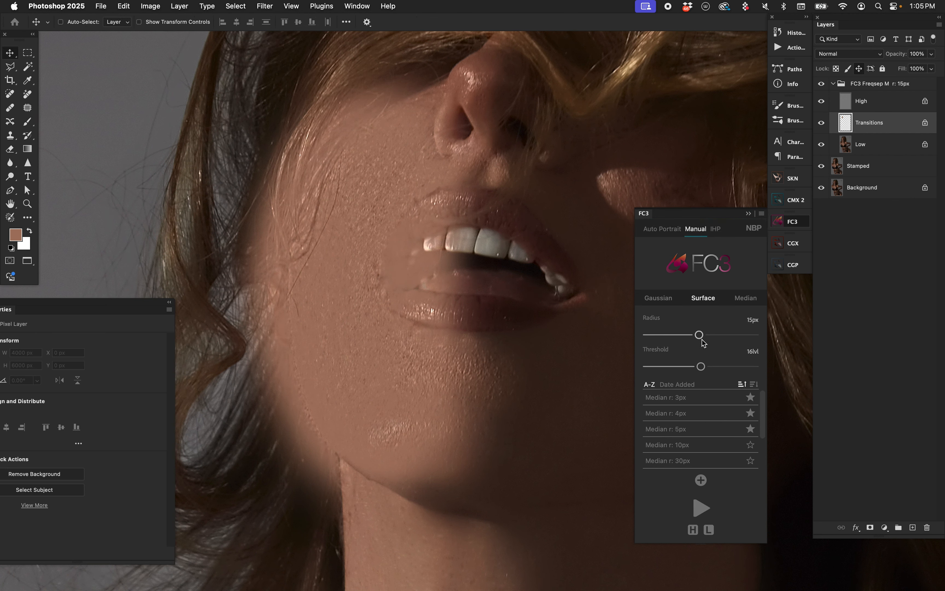
left_click(701, 508)
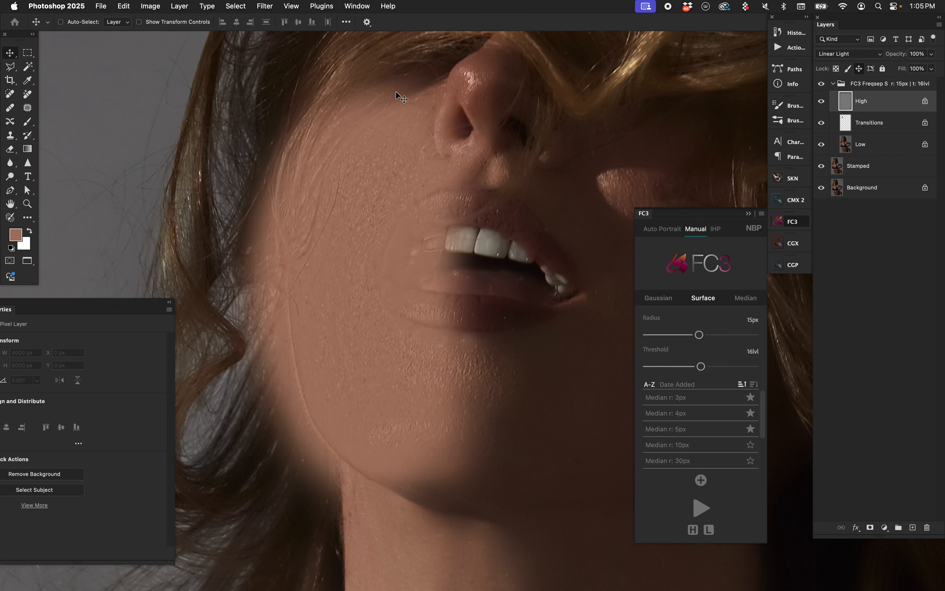
left_click(745, 298)
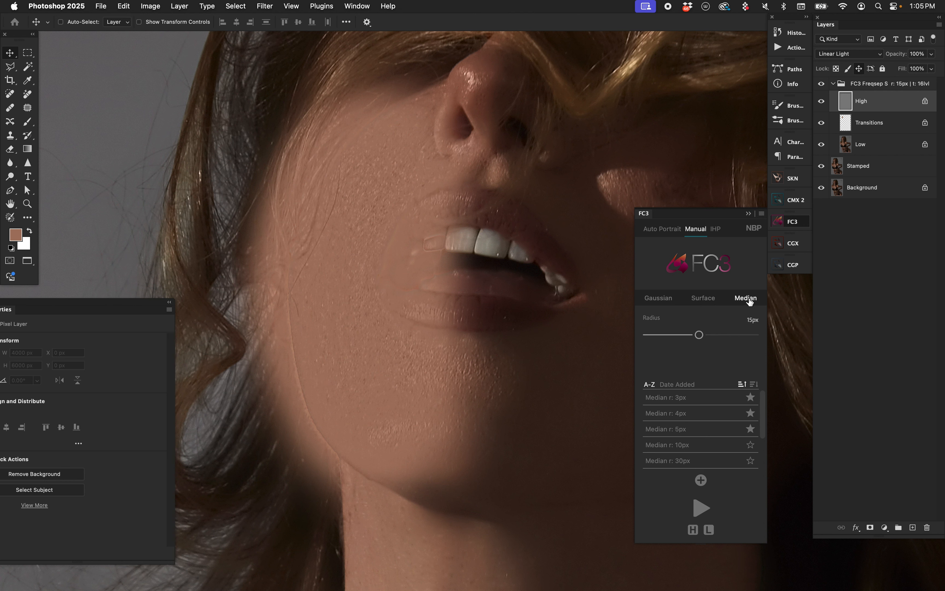
left_click(701, 508)
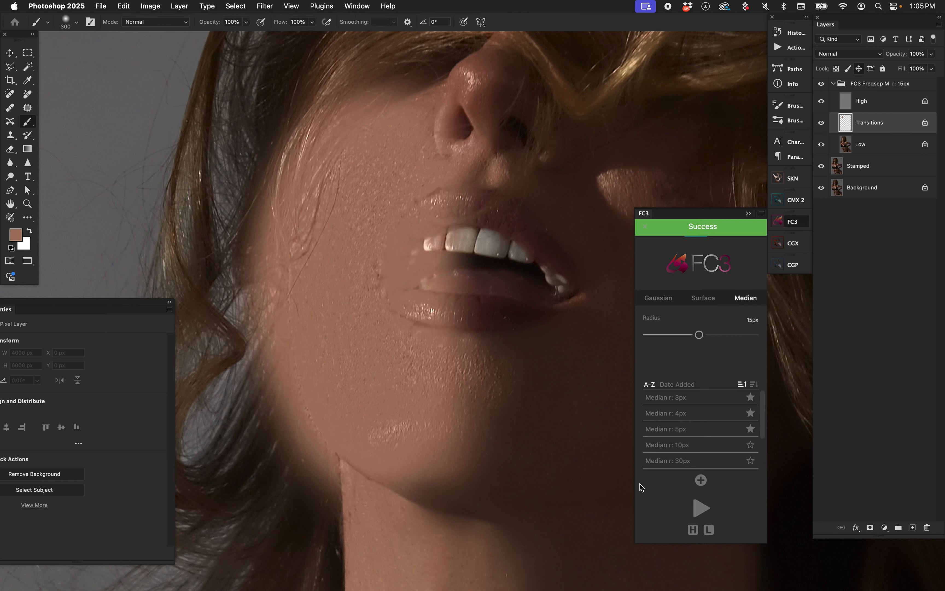